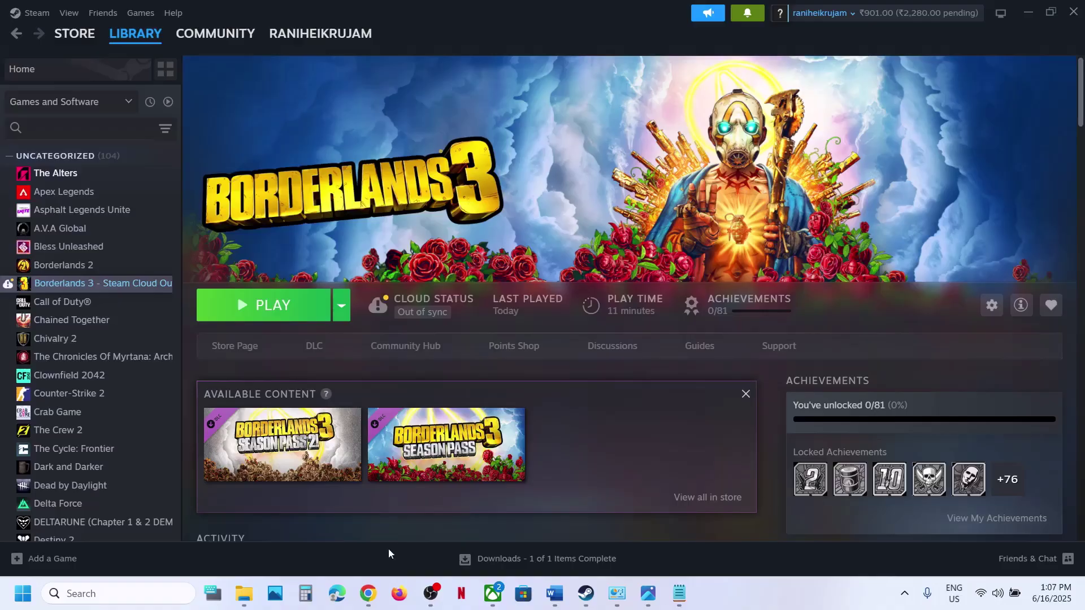
# Bring the Chrome window showing Google results for the Borderlands website in front of Steam
pyautogui.click(368, 593)
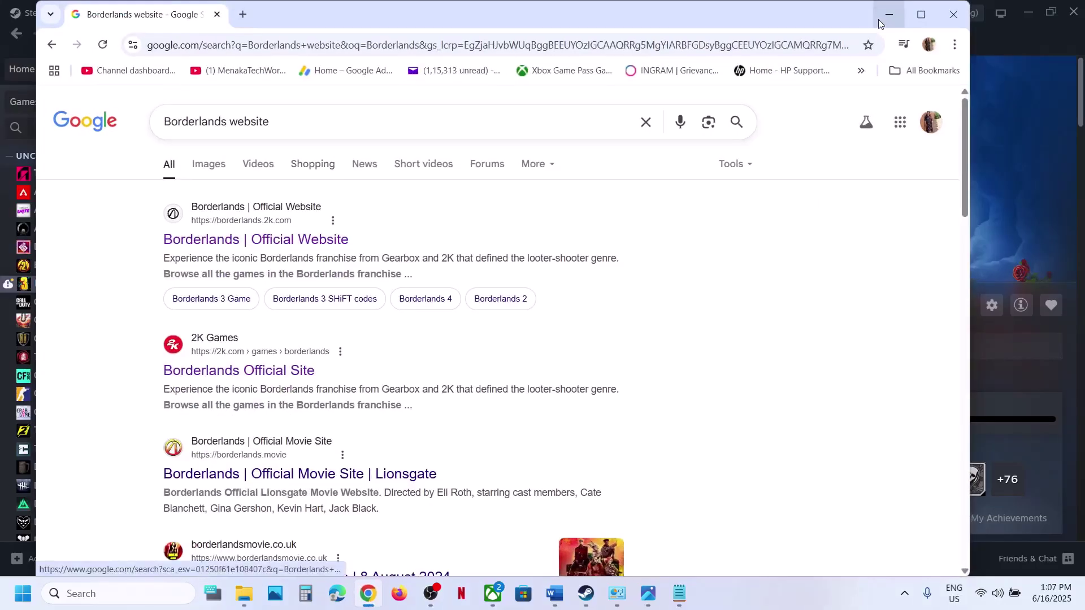
# Maximize Chrome, open the Borderlands | Official Website result and its menu's SHiFT link
pyautogui.click(921, 14)
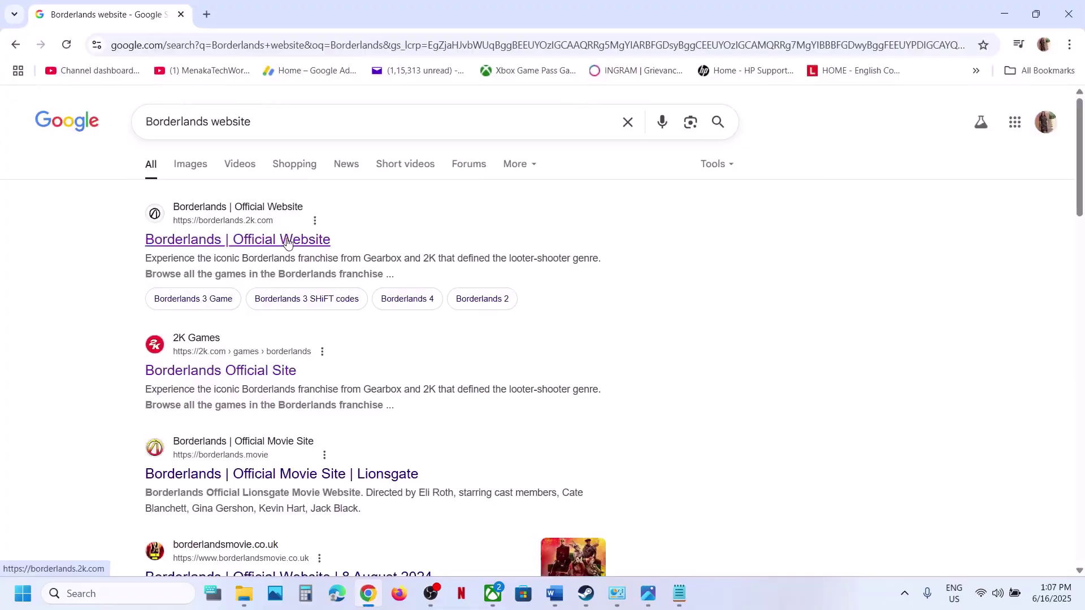
pyautogui.click(287, 240)
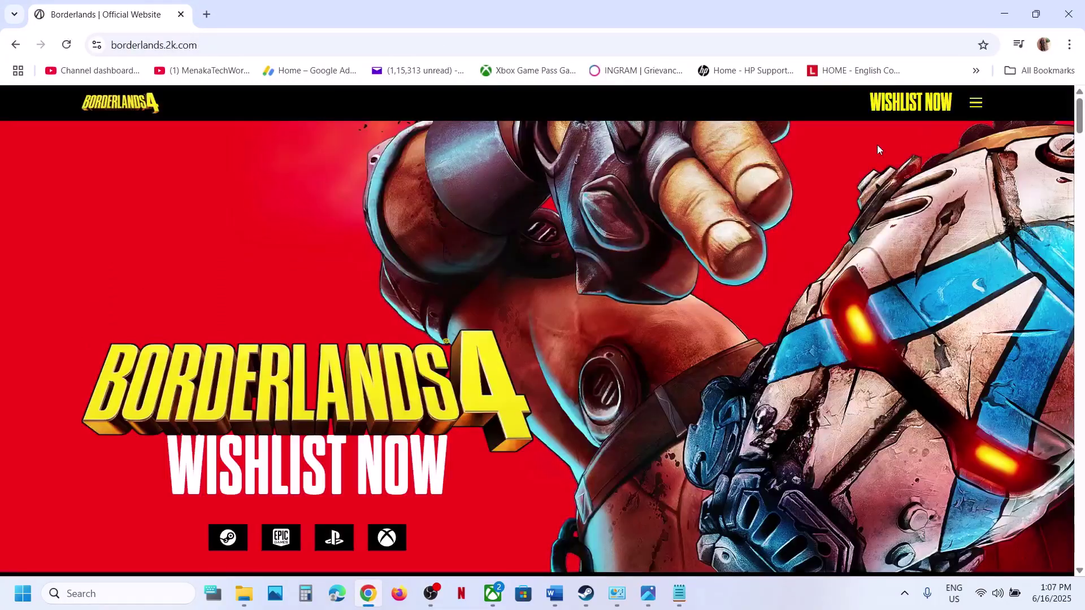
pyautogui.click(976, 103)
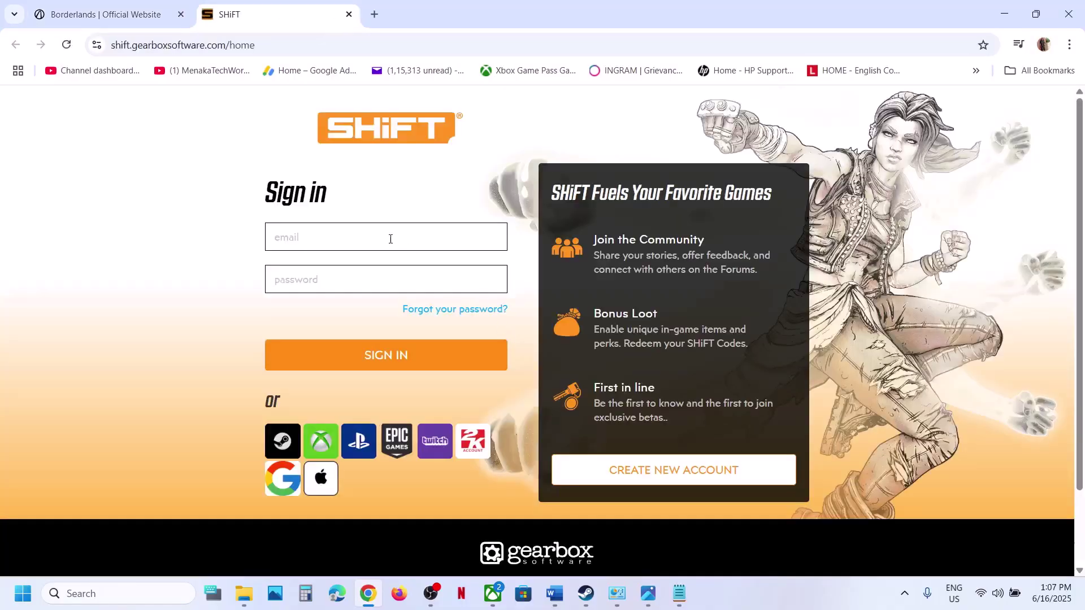
# Choose the Epic Games option on the SHiFT sign-in page
pyautogui.click(390, 238)
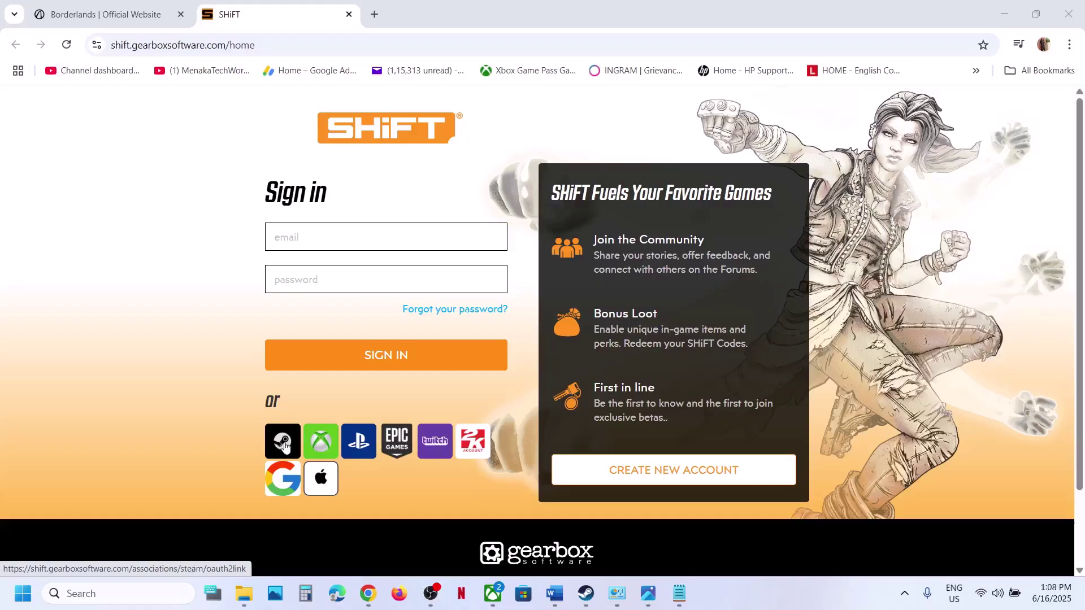
pyautogui.click(399, 442)
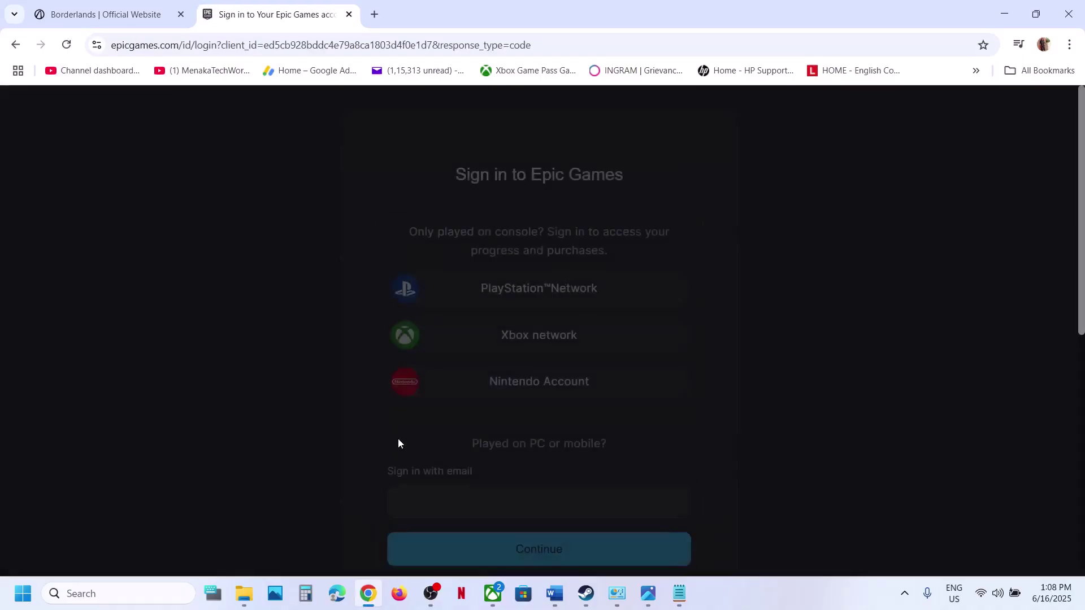
# Sign in to Epic with the saved email and password, confirm the account, and allow SHiFT access
pyautogui.scroll(-2, 539, 381)
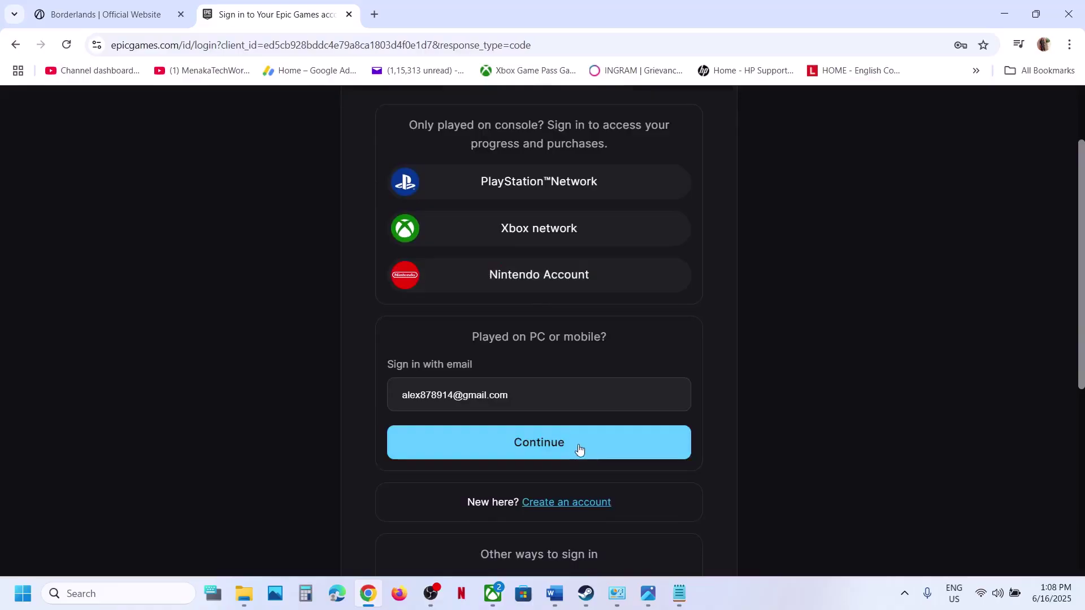
pyautogui.click(552, 443)
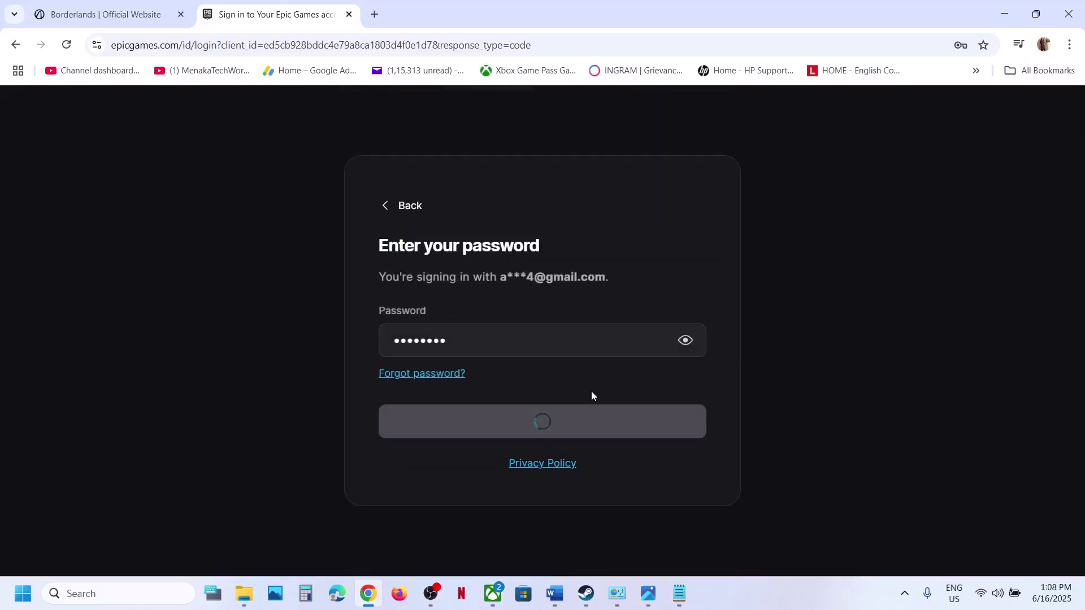
pyautogui.click(552, 437)
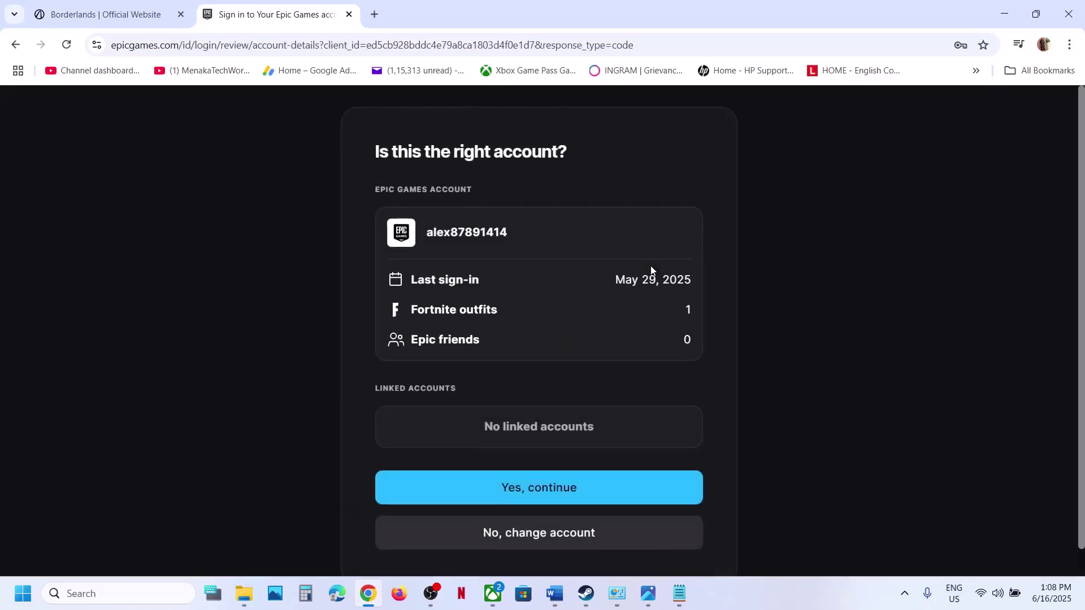
pyautogui.click(557, 487)
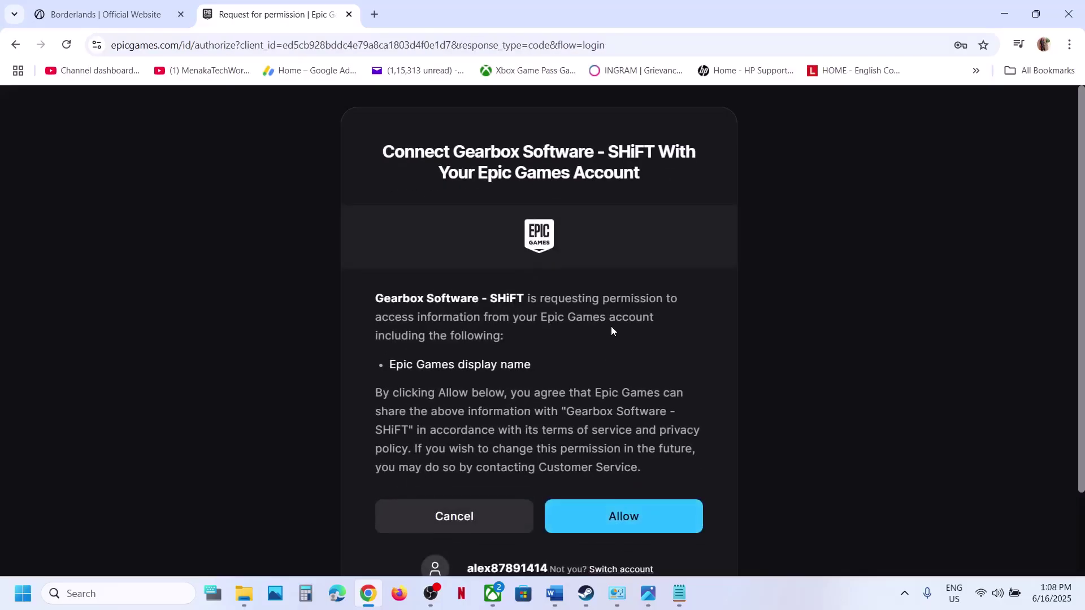
pyautogui.click(622, 516)
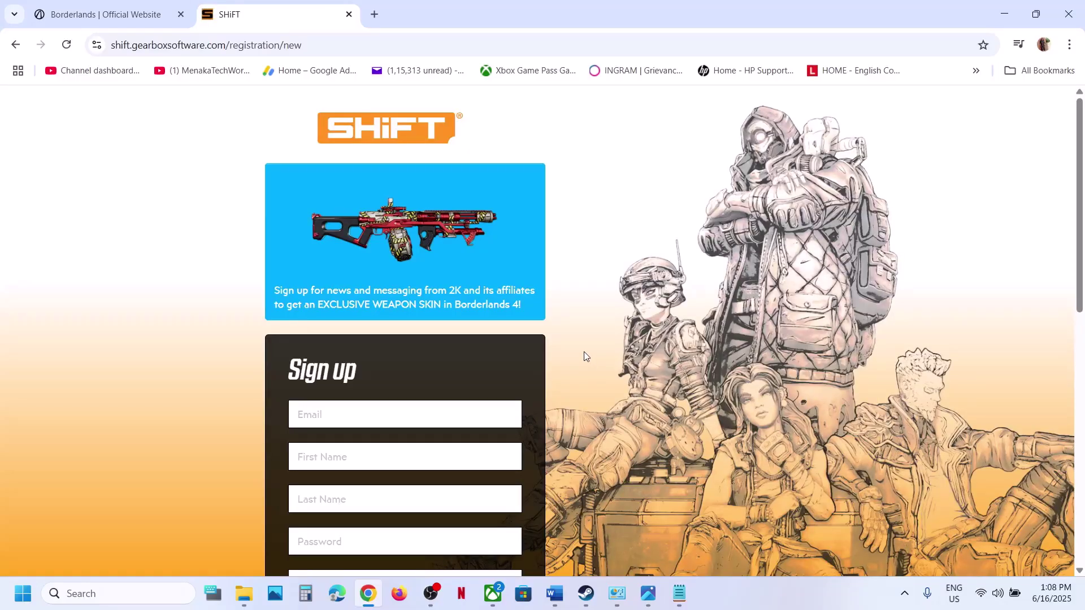
# Review the SHiFT sign-up form and the Gaming Platforms list showing Steam linked, Epic not
pyautogui.scroll(-4, 584, 353)
pyautogui.scroll(-4, 584, 352)
pyautogui.scroll(2, 584, 352)
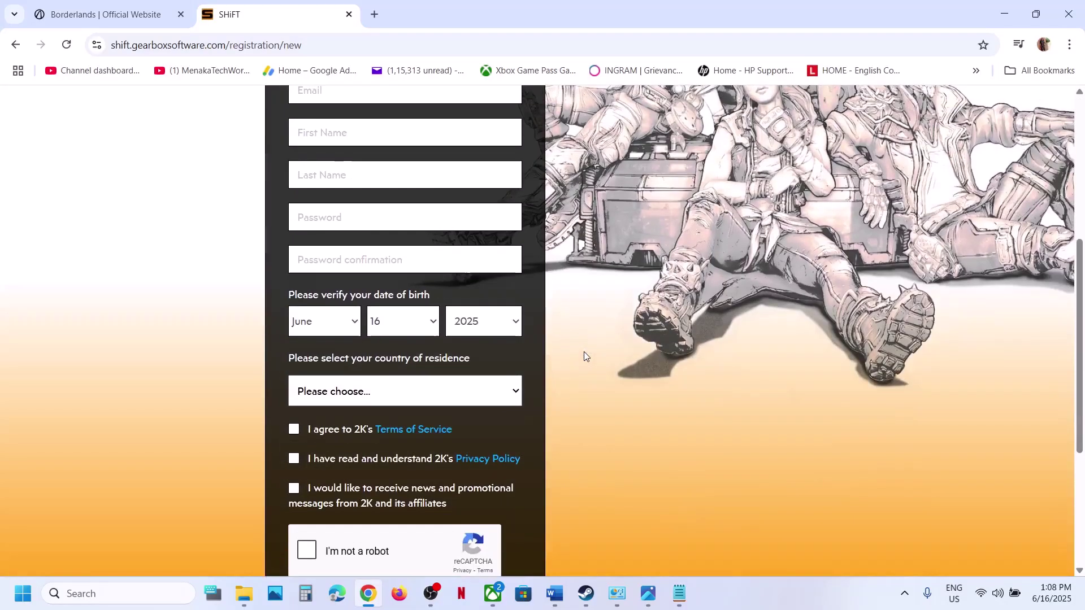
pyautogui.scroll(3, 418, 302)
pyautogui.scroll(-4, 418, 299)
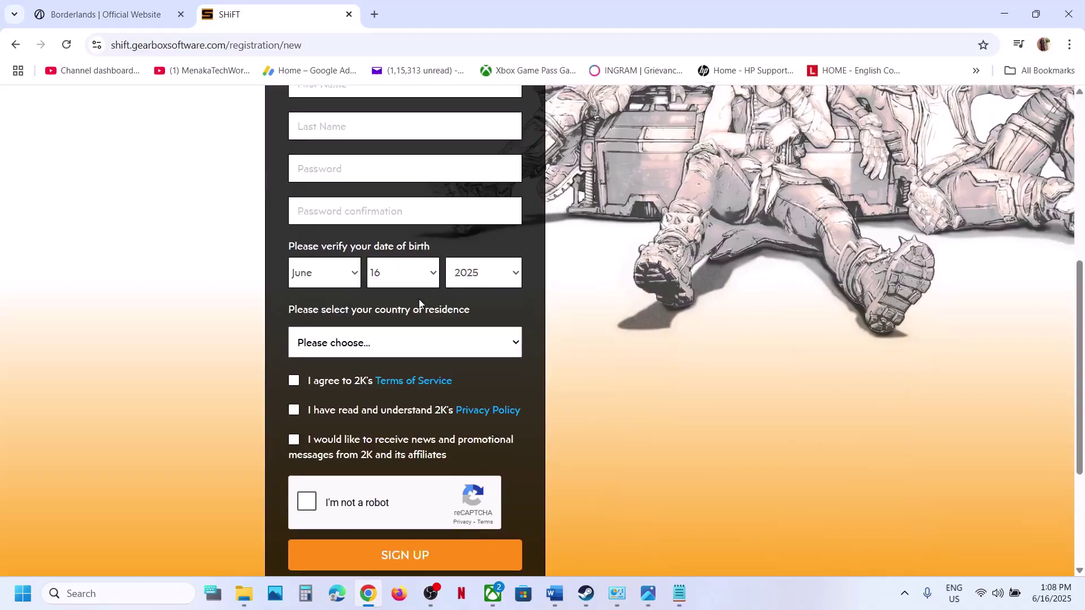
pyautogui.click(788, 605)
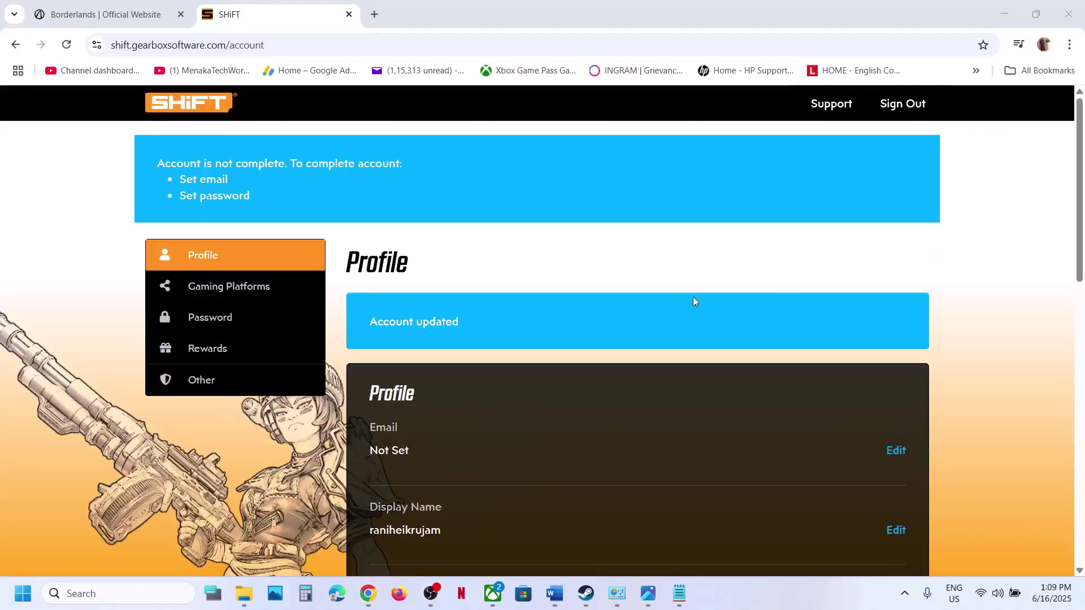
pyautogui.click(219, 294)
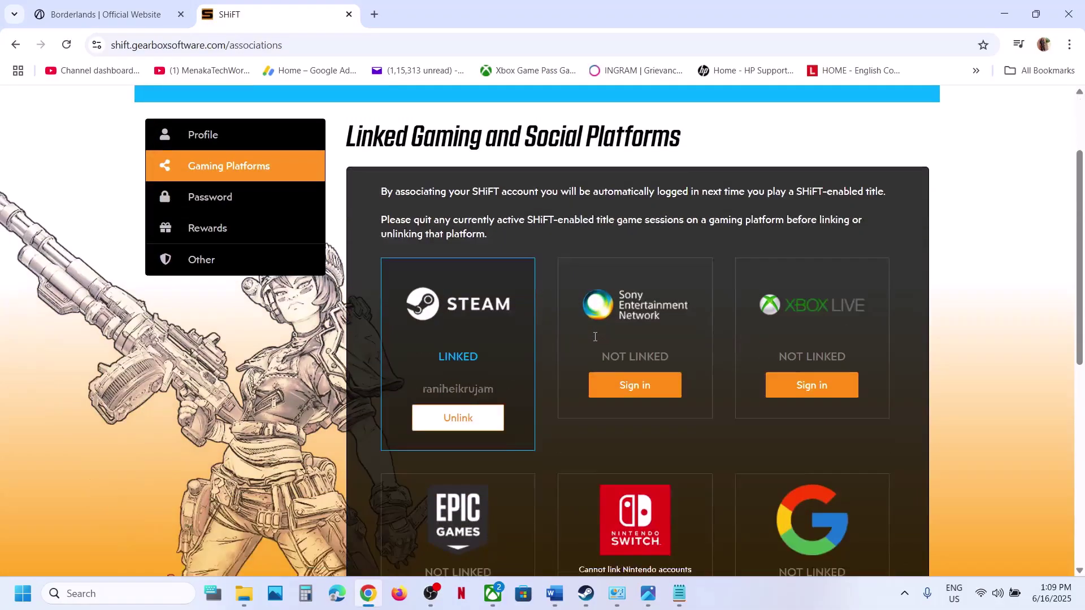
pyautogui.scroll(-2, 595, 337)
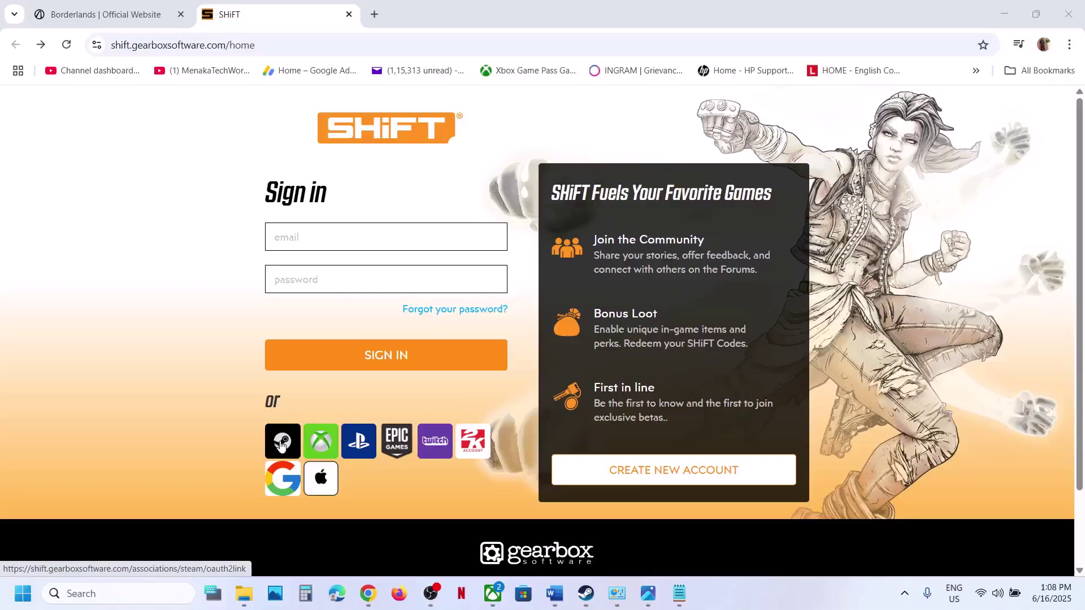
# Choose Steam on the SHiFT sign-in page and approve the Steam OpenID sign-in
pyautogui.click(283, 440)
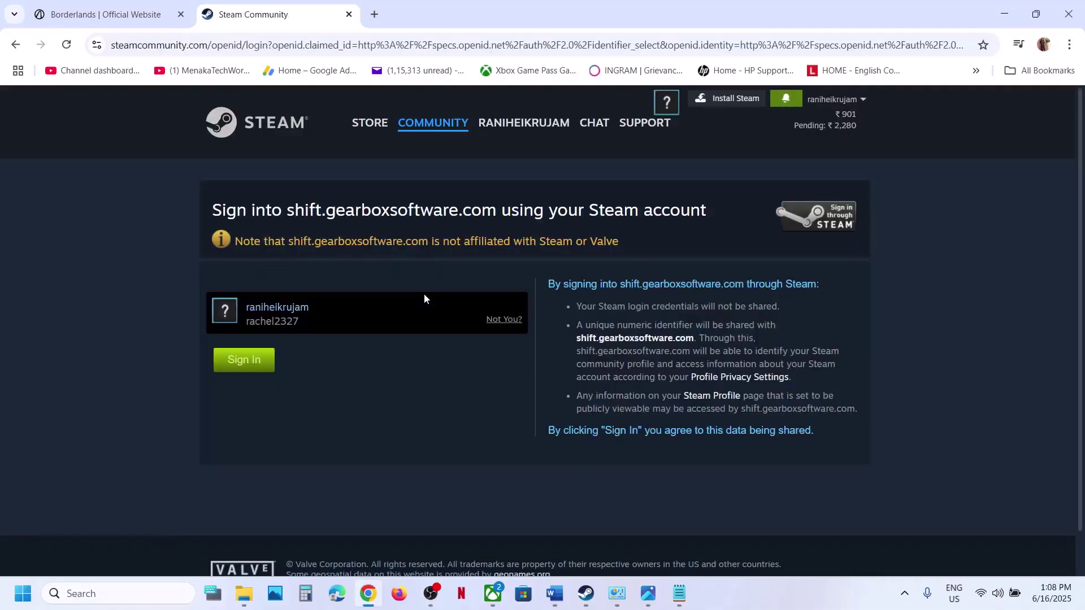
pyautogui.click(252, 365)
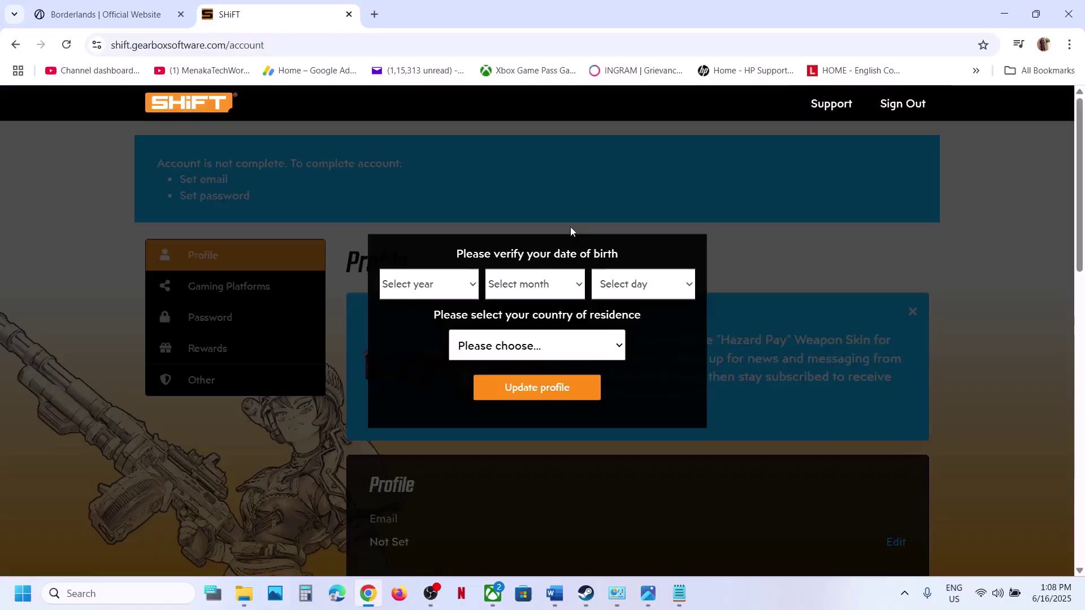
# On Gaming Platforms, sign in under Epic Games and confirm it now shows LINKED
pyautogui.click(812, 591)
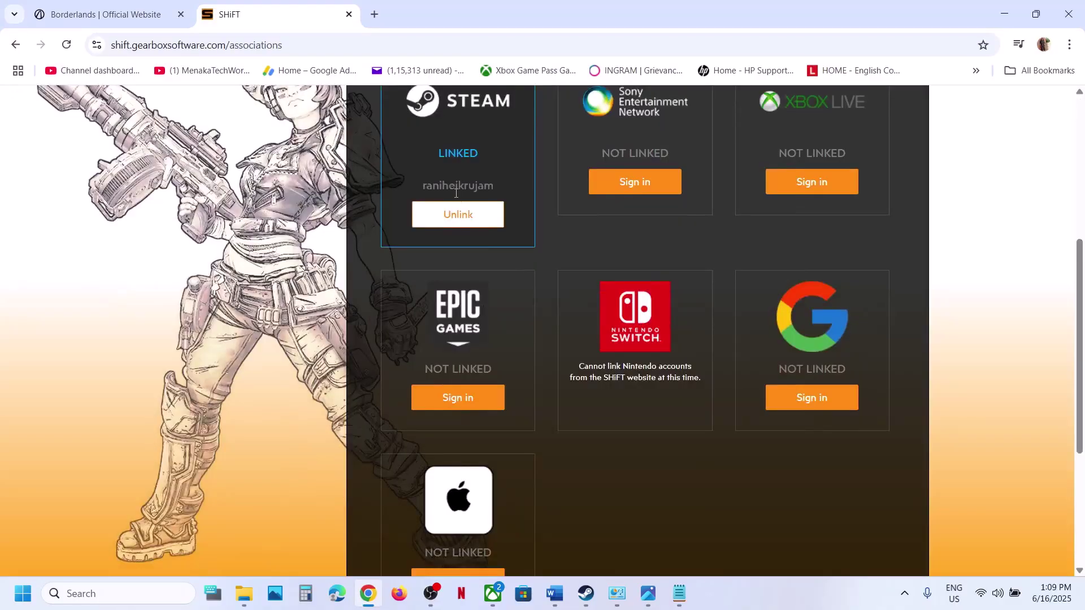
pyautogui.scroll(-1, 466, 293)
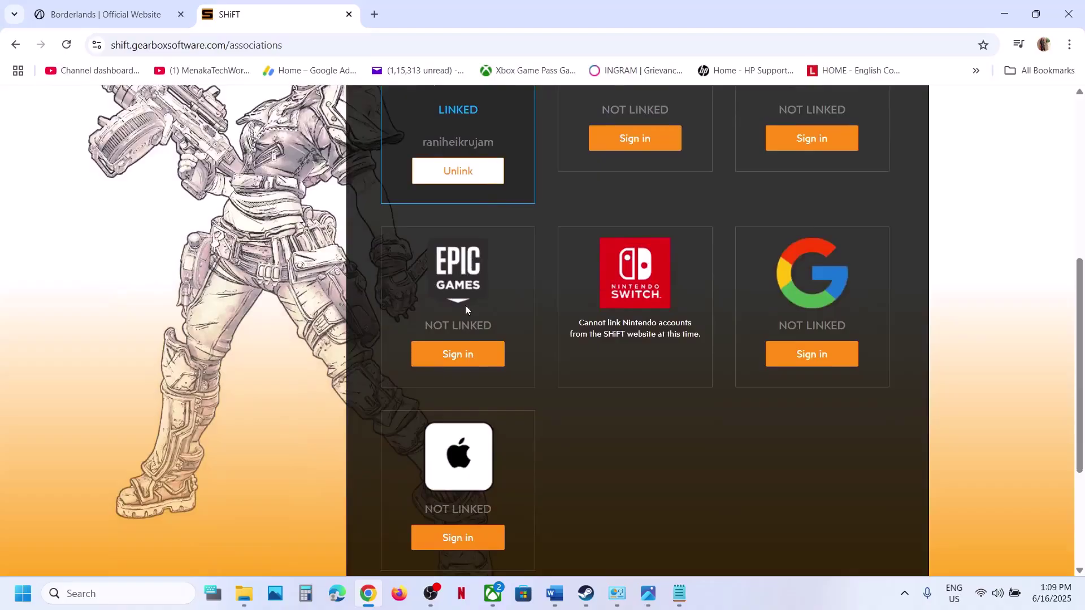
pyautogui.scroll(1, 480, 305)
pyautogui.scroll(-1, 497, 368)
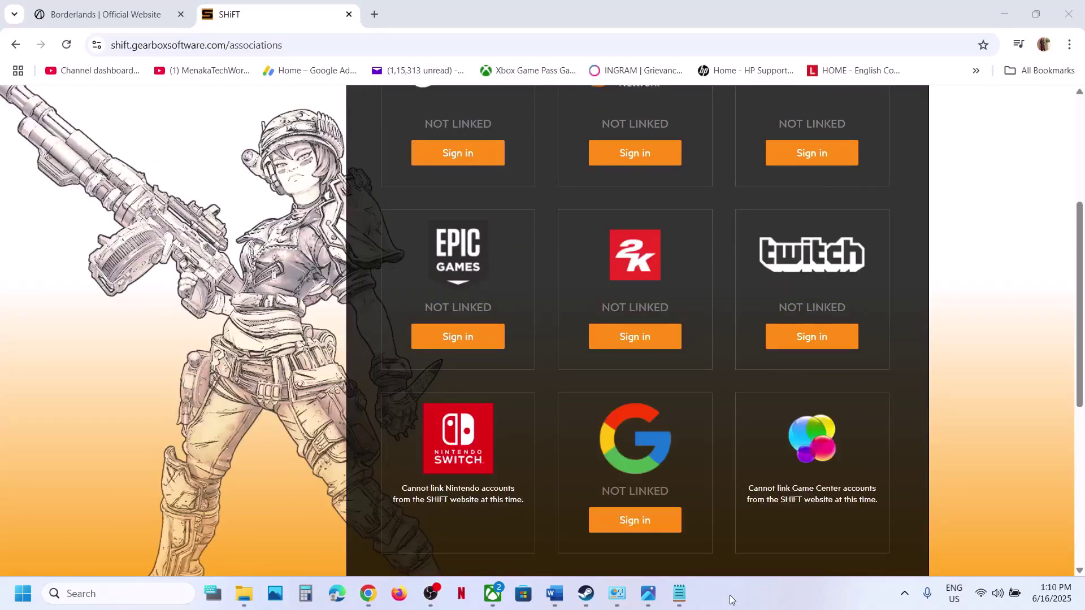
pyautogui.click(463, 338)
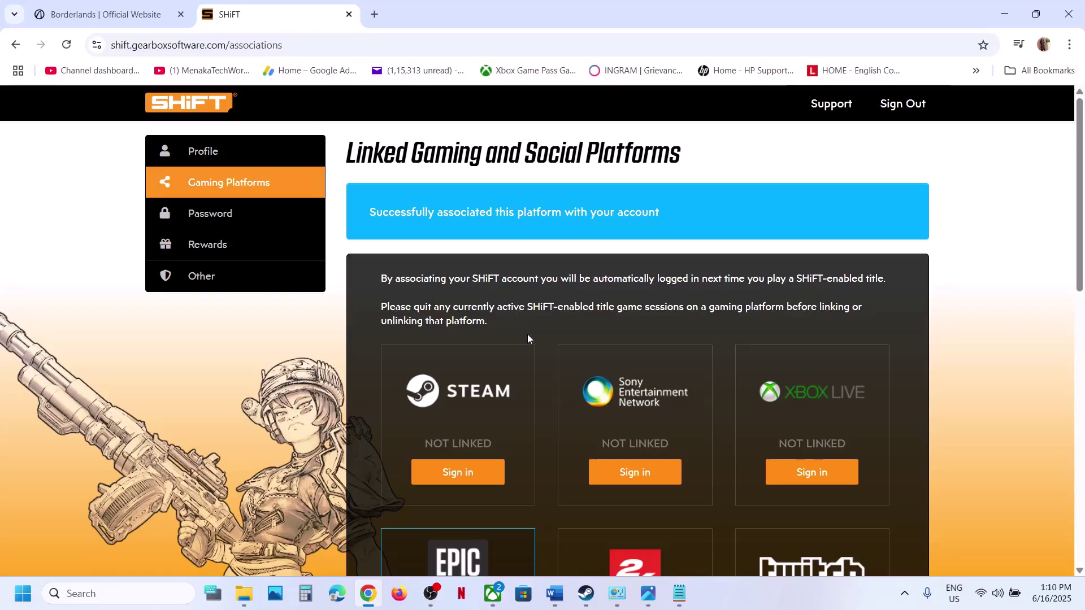
pyautogui.scroll(-5, 477, 249)
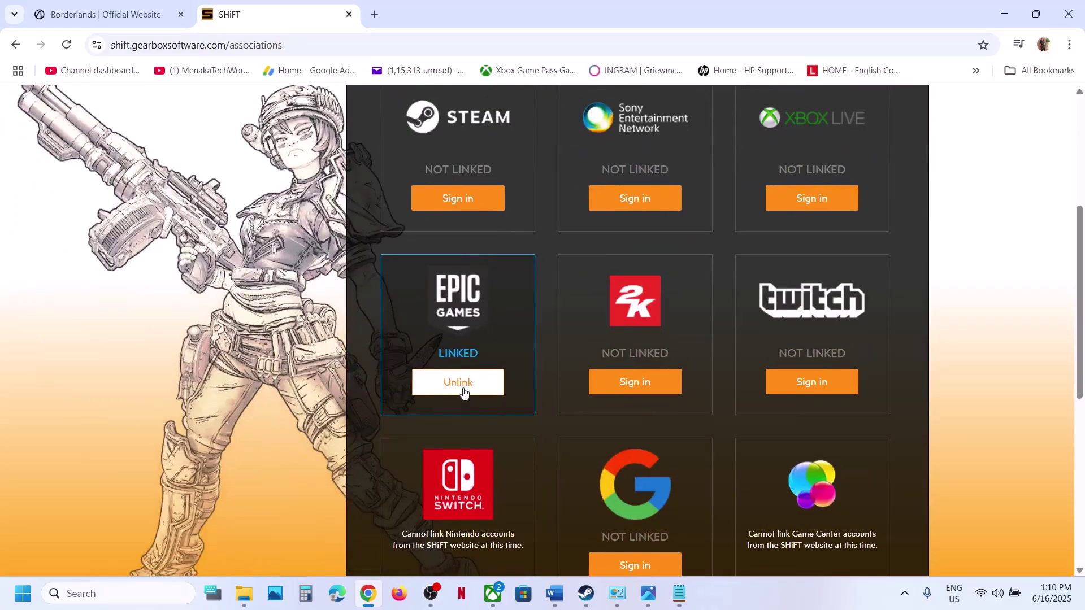
pyautogui.scroll(2, 464, 391)
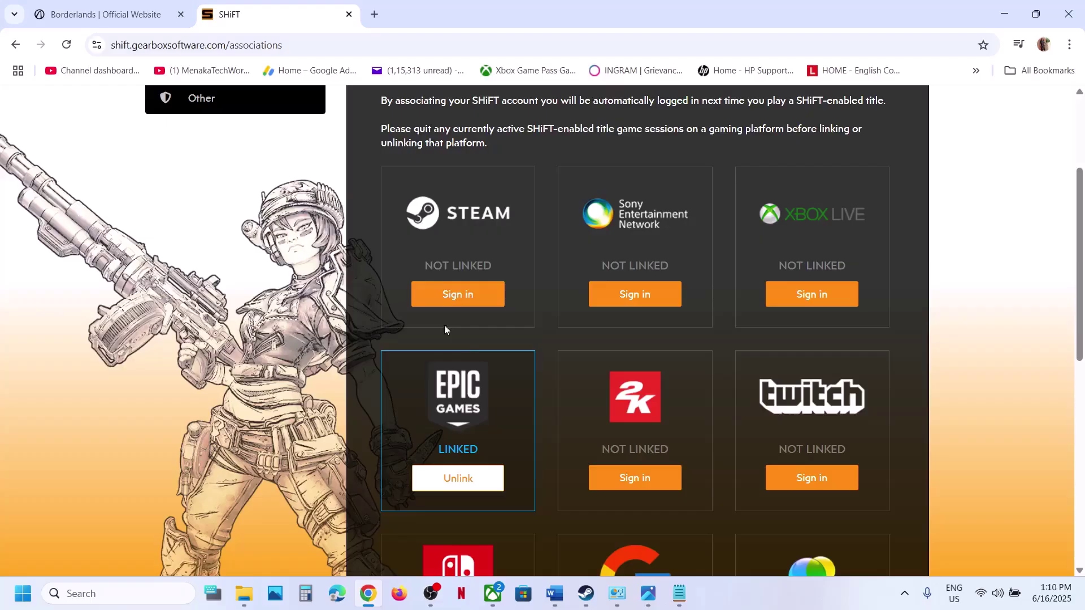
pyautogui.scroll(-2, 480, 359)
pyautogui.scroll(1, 518, 327)
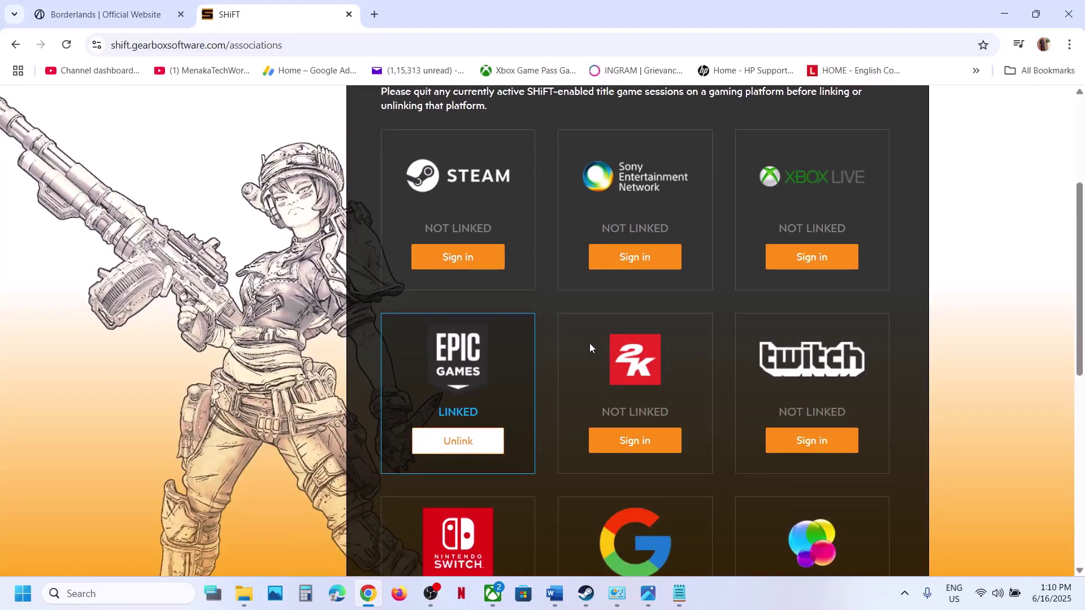
pyautogui.scroll(4, 483, 347)
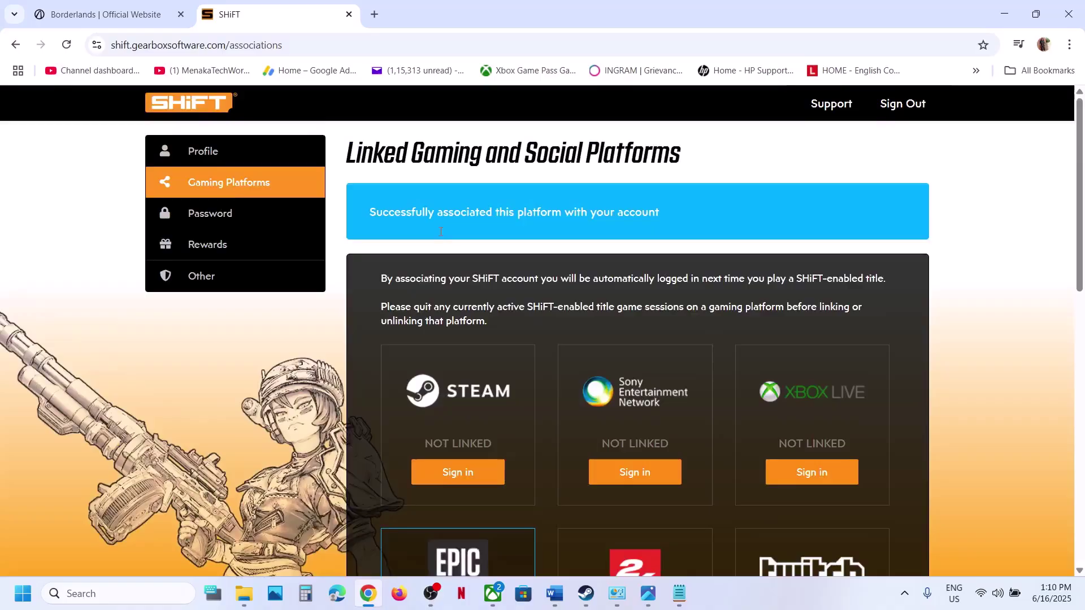
pyautogui.click(585, 593)
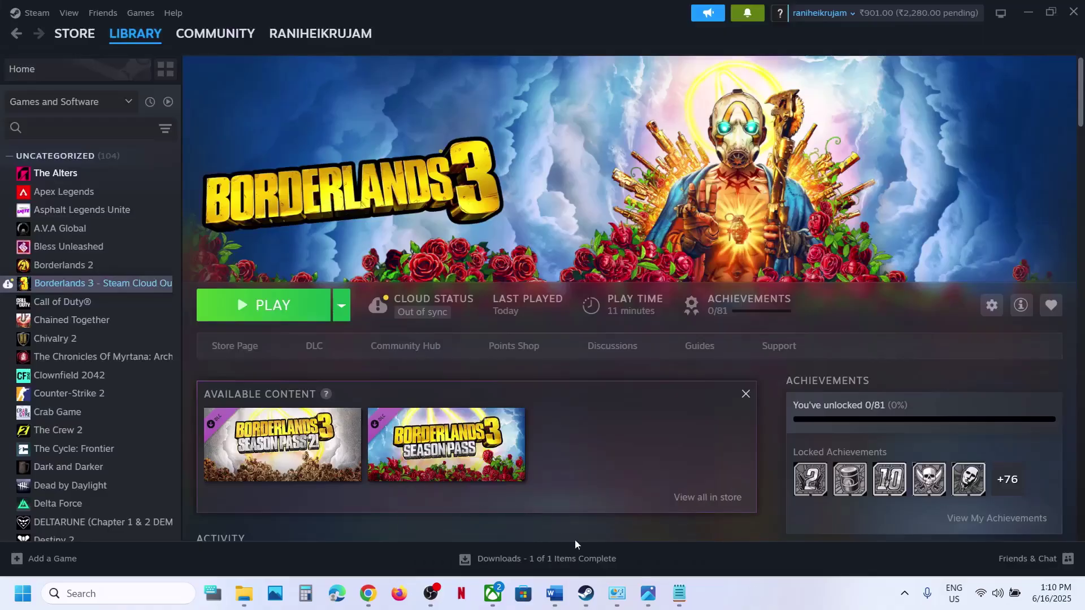
pyautogui.click(377, 592)
pyautogui.scroll(-3, 544, 300)
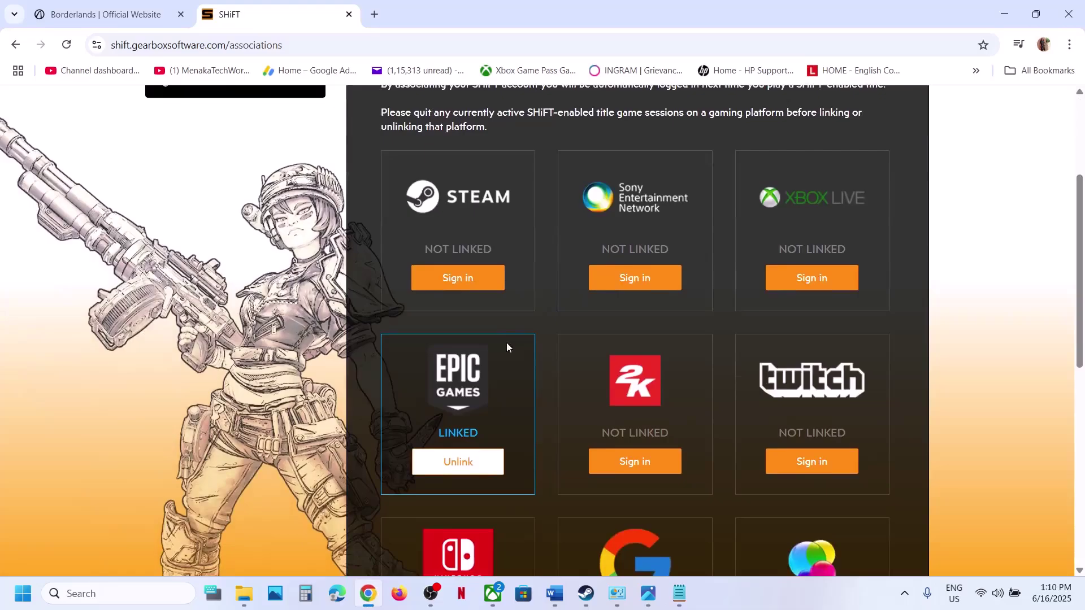
pyautogui.scroll(-4, 472, 388)
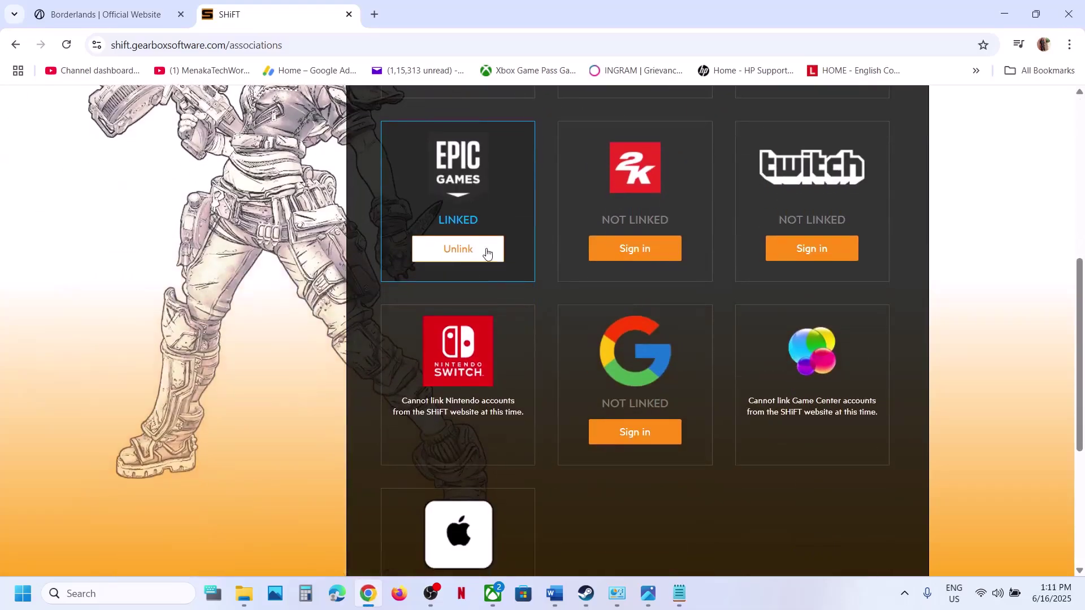
pyautogui.scroll(3, 477, 257)
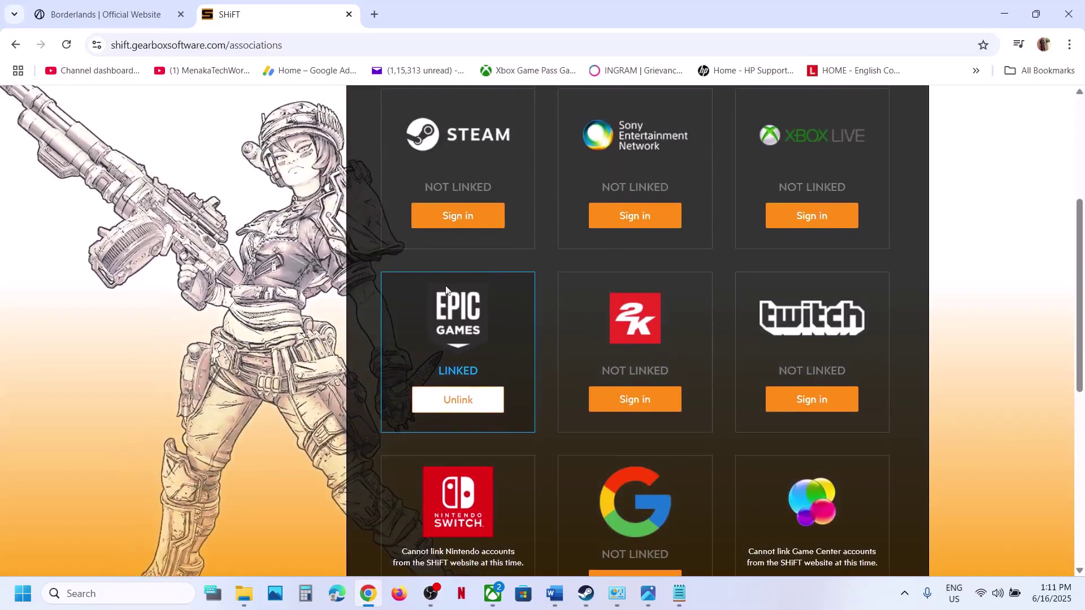
pyautogui.scroll(-3, 466, 300)
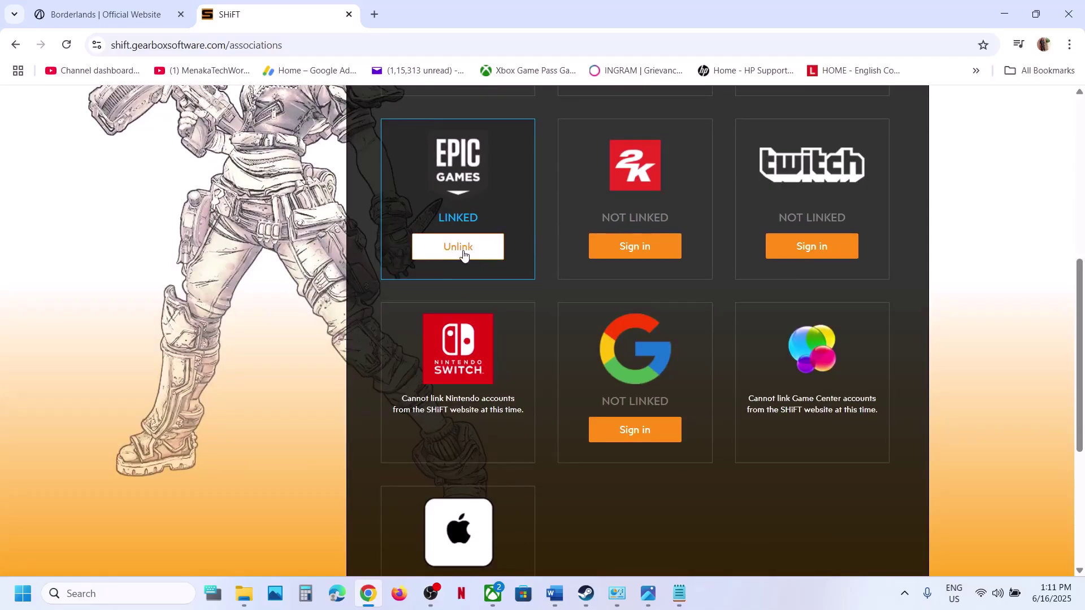
pyautogui.moveTo(554, 593)
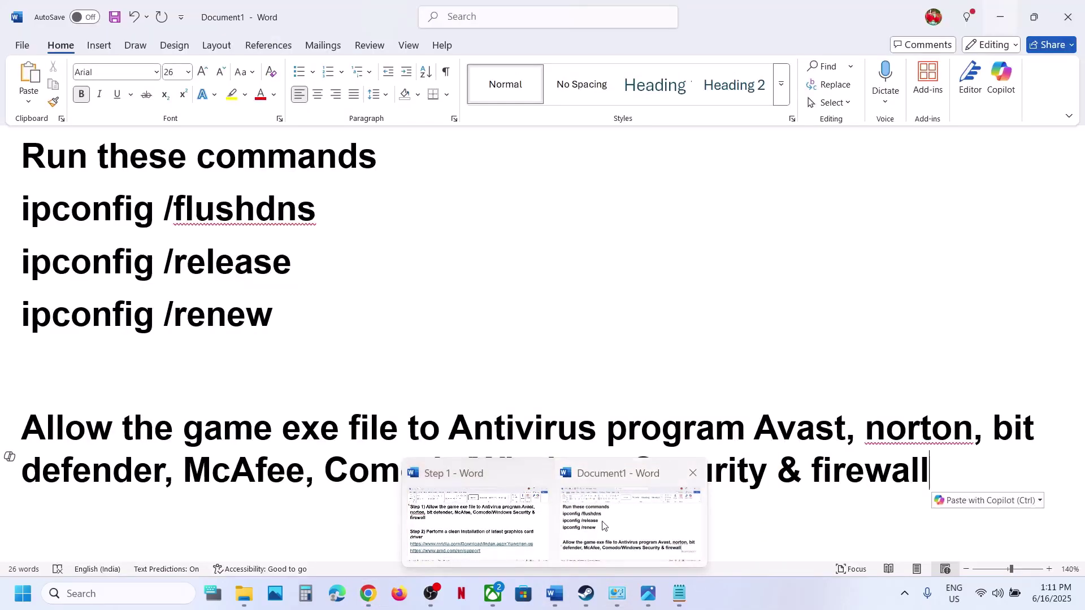
# Bring up the Word command notes and launch Command Prompt as administrator via a 'cmd' search
pyautogui.click(603, 525)
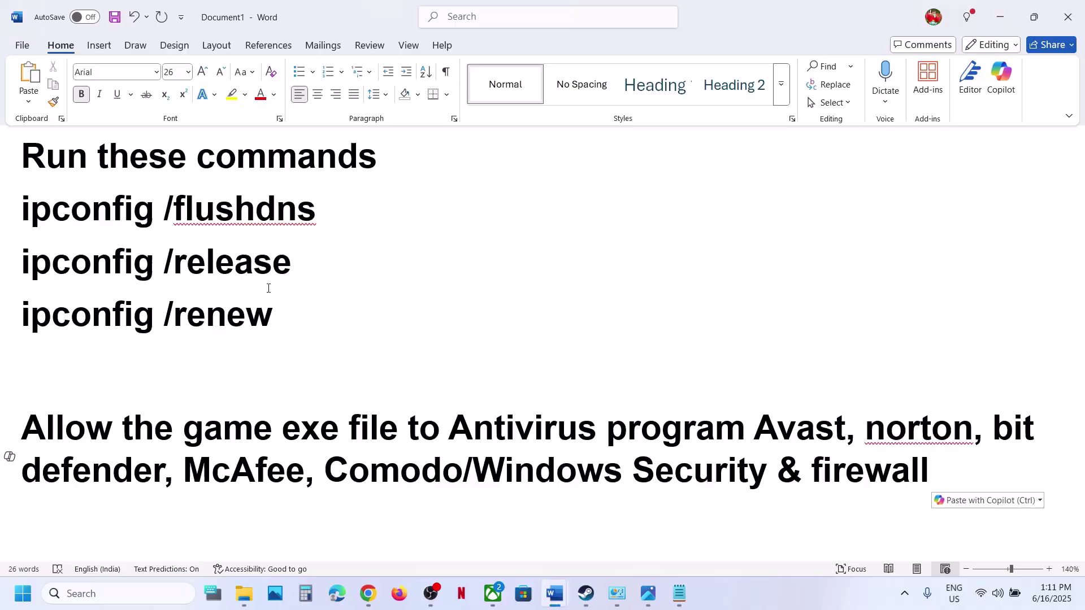
pyautogui.click(116, 596)
pyautogui.write('cmd')
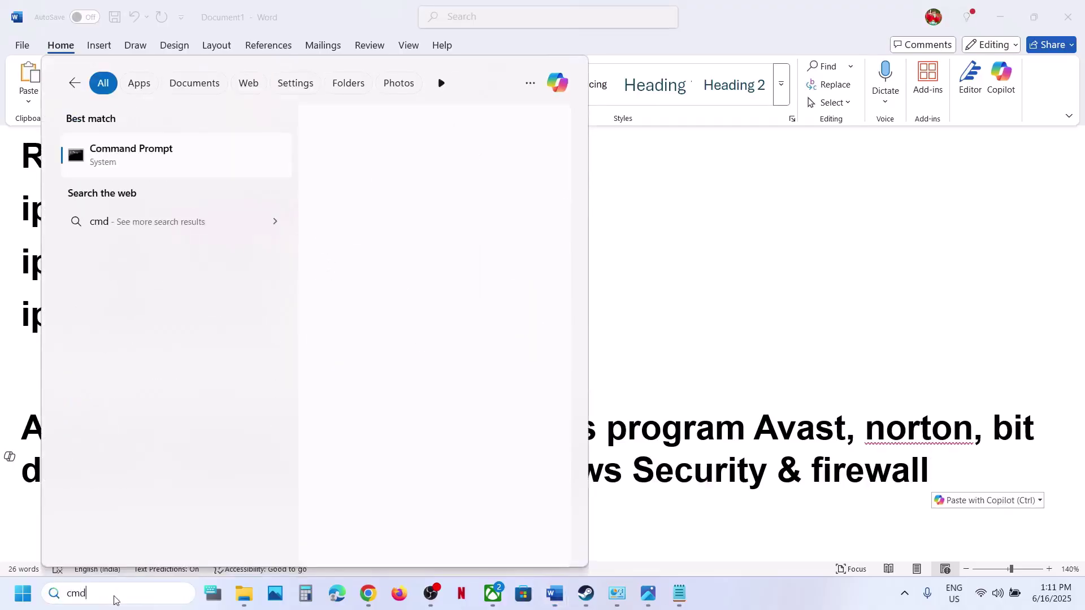
pyautogui.rightClick(168, 161)
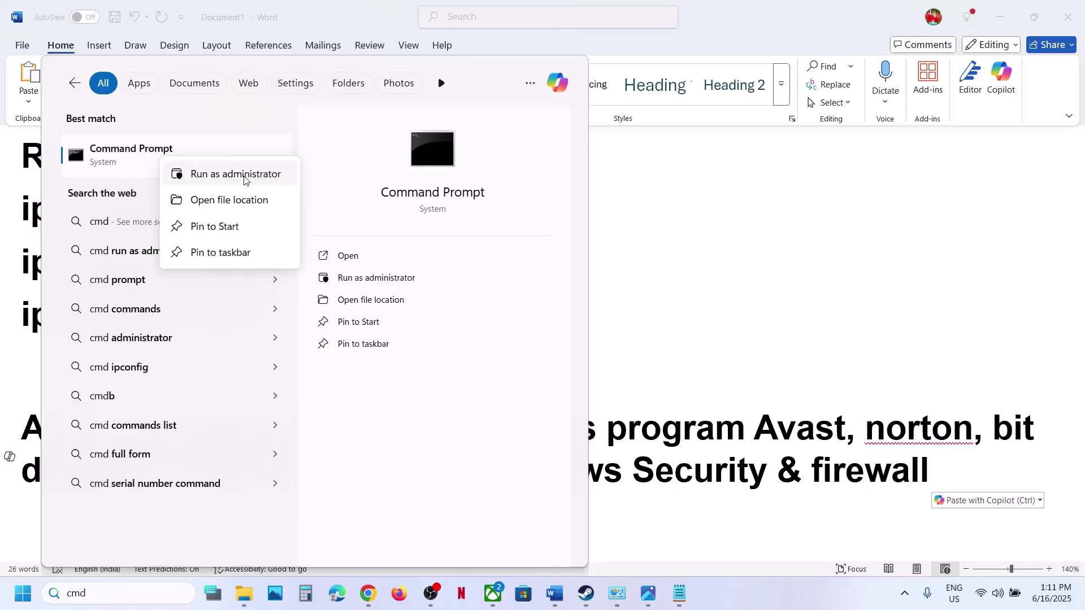
pyautogui.click(246, 176)
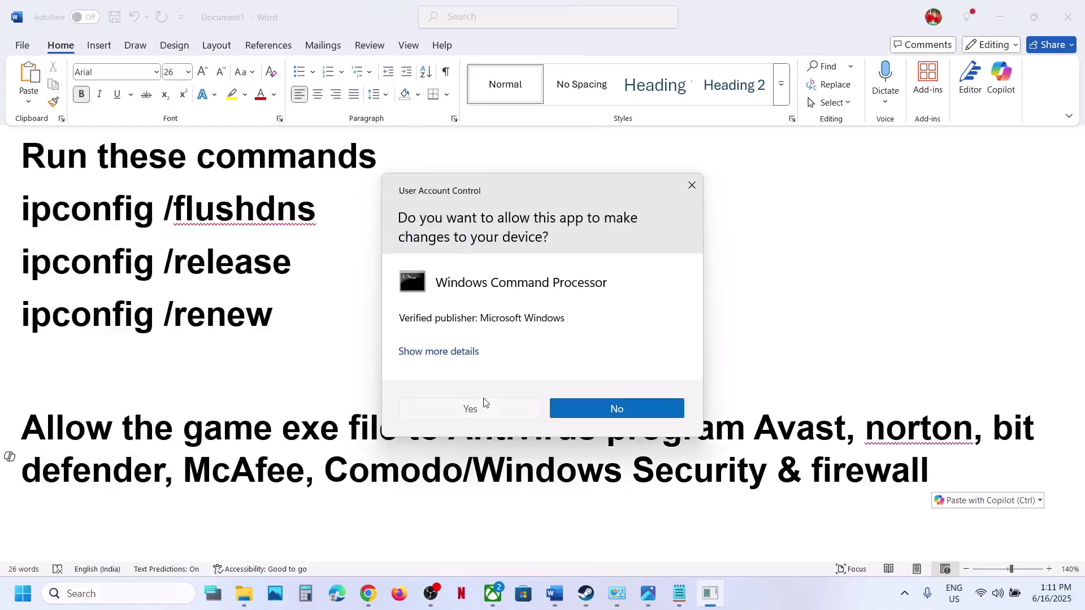
# Approve the admin prompt, then paste and run 'ipconfig /flushdns' from the Word notes
pyautogui.click(480, 407)
pyautogui.click(67, 259)
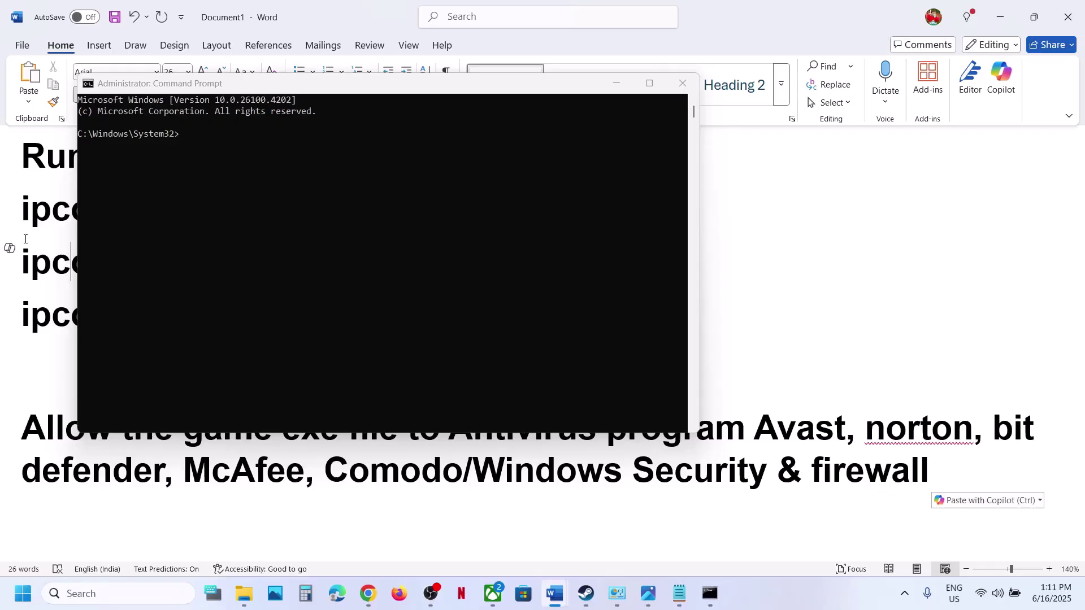
pyautogui.click(599, 84)
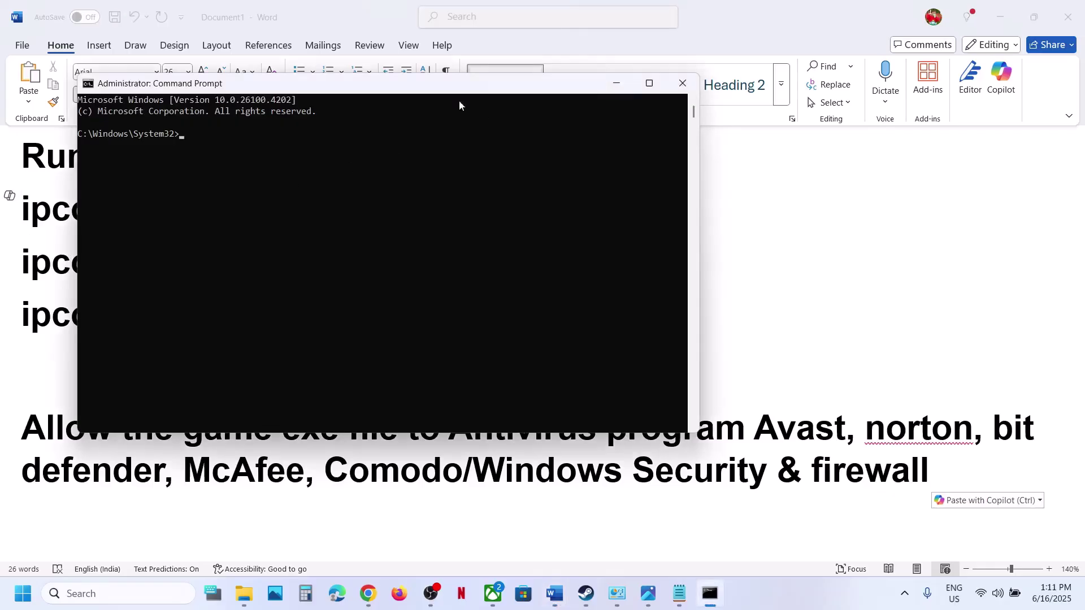
pyautogui.click(616, 83)
pyautogui.hotkey('ctrl', 'space')
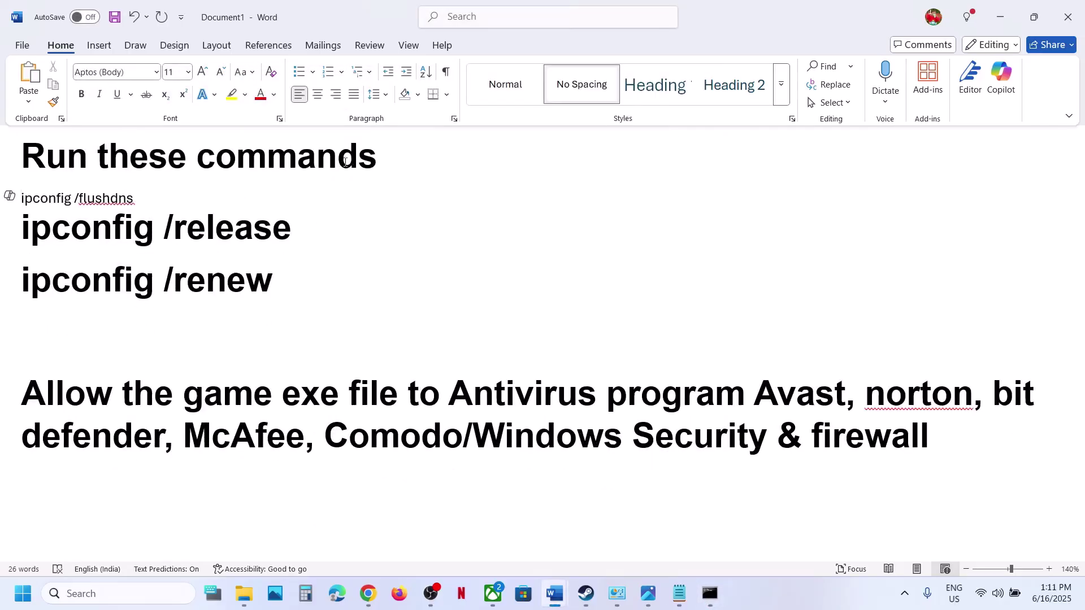
pyautogui.hotkey('ctrl', 'z')
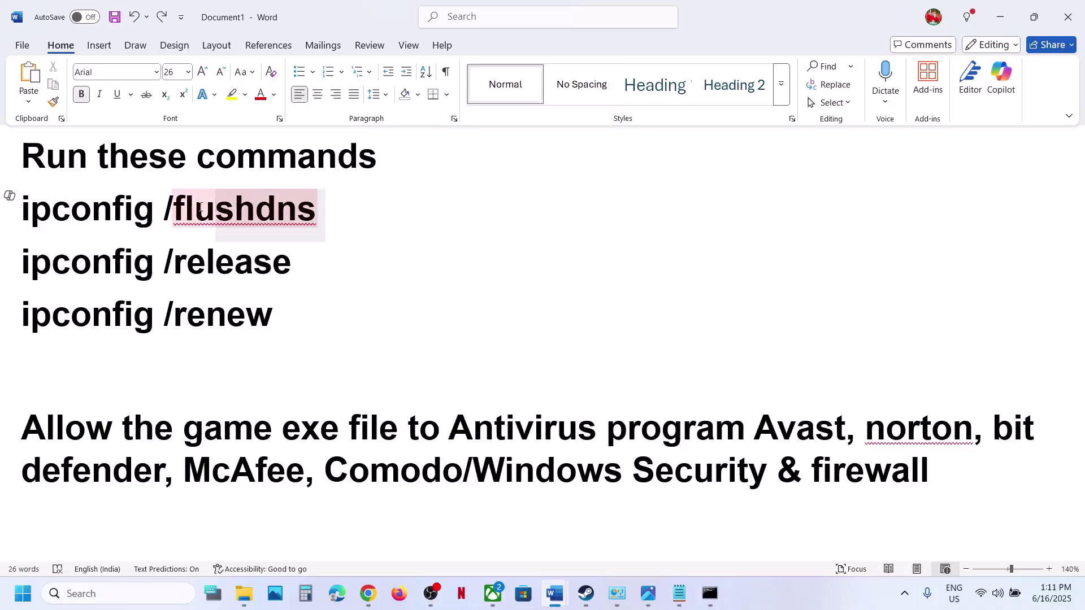
pyautogui.tripleClick(55, 219)
pyautogui.hotkey('ctrl', 'c')
pyautogui.click(709, 594)
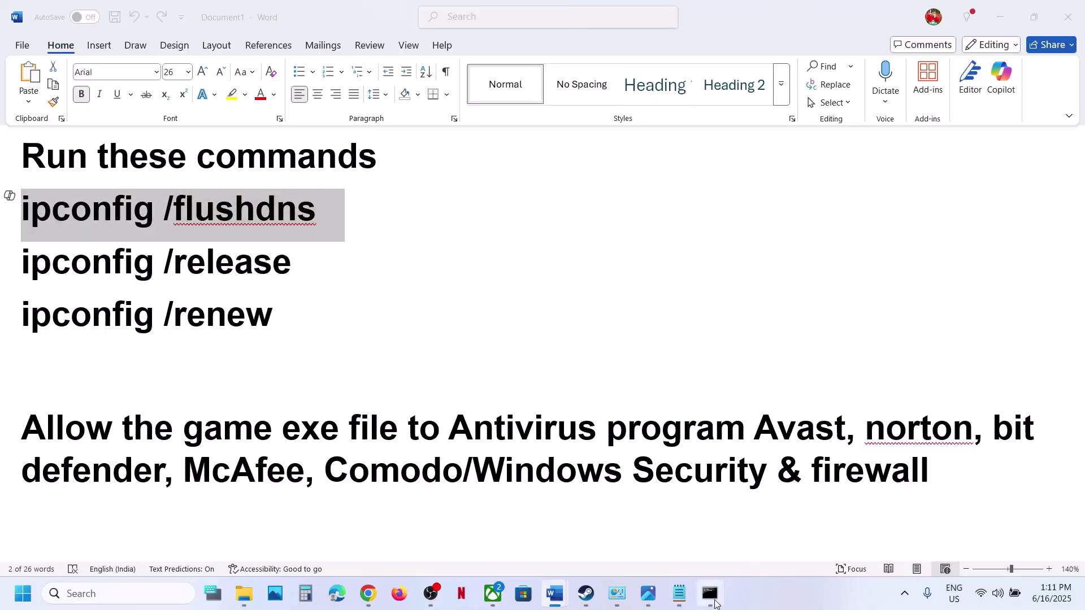
pyautogui.hotkey('ctrl', 'v')
pyautogui.press('Return')
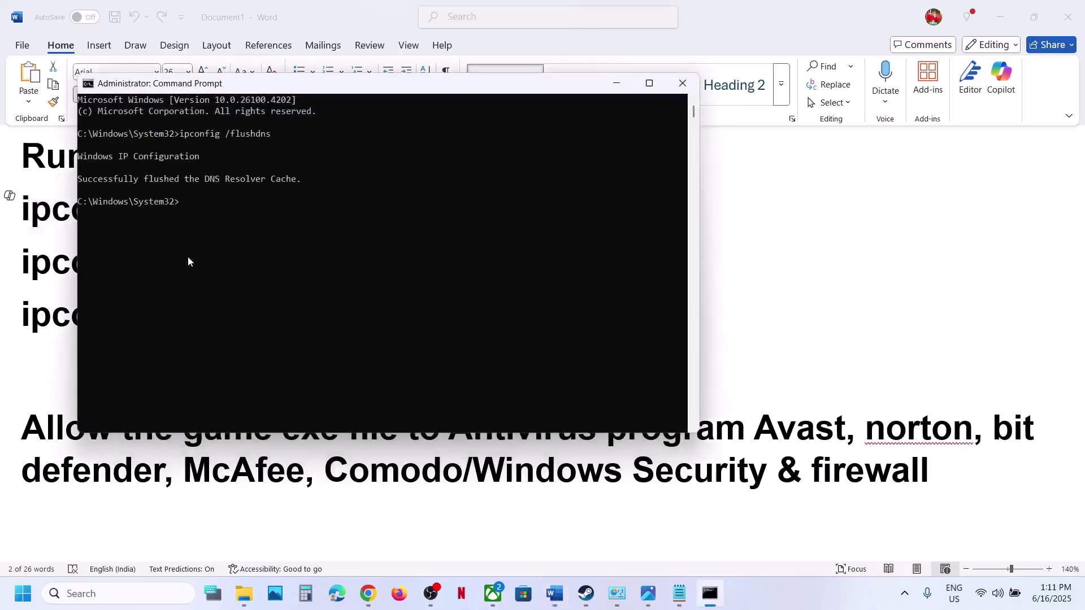
# Paste and run 'ipconfig /release' from the Word notes
pyautogui.hotkey('alt', 'Tab')
pyautogui.tripleClick(62, 257)
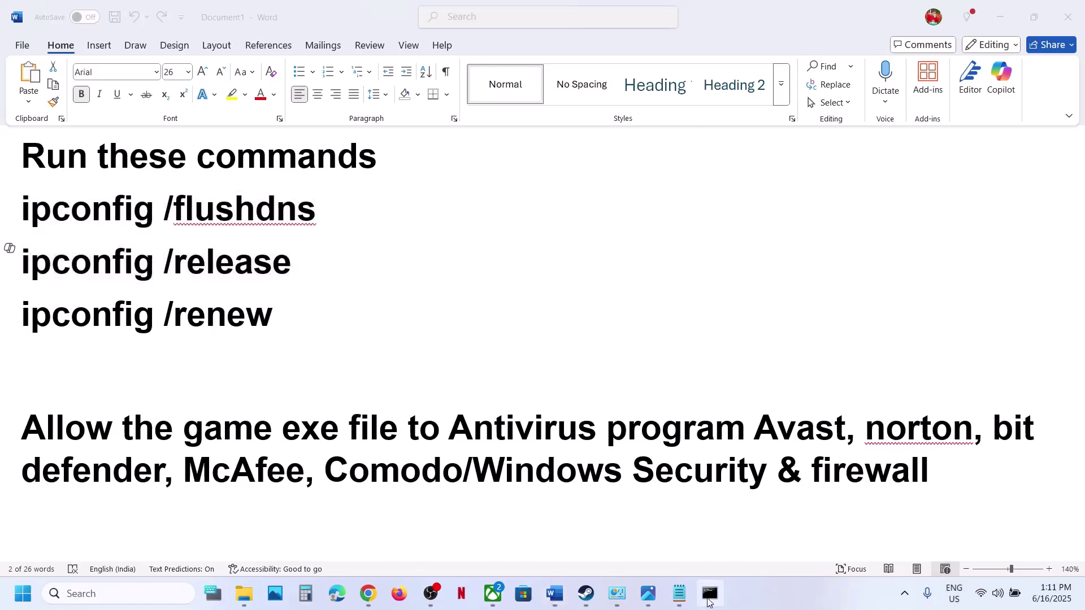
pyautogui.click(710, 596)
pyautogui.write('ipconfig /release')
pyautogui.press('Return')
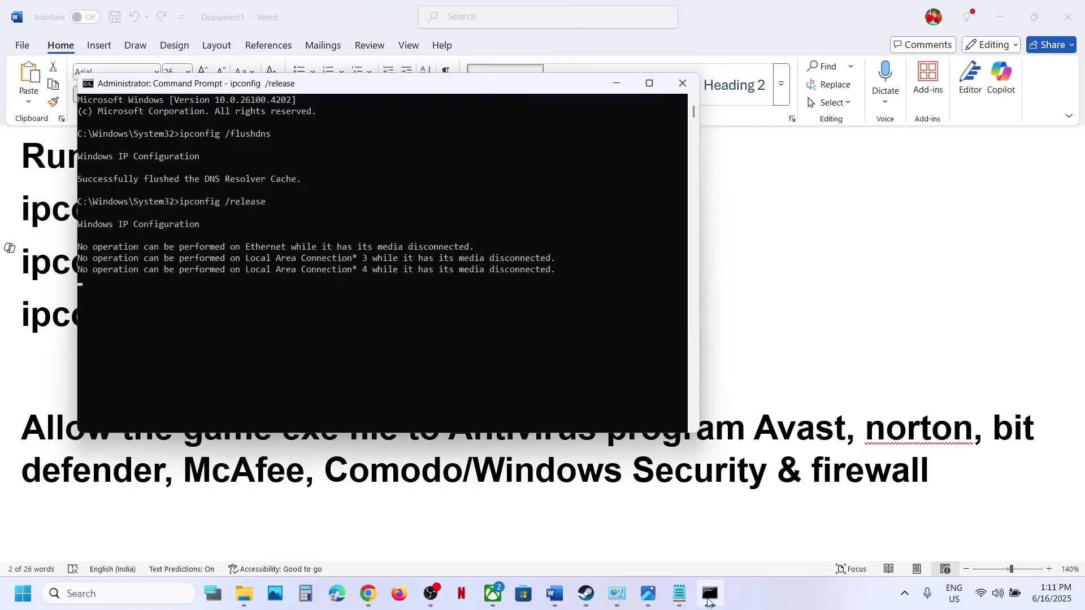
# Copy and run 'ipconfig /renew', then close Command Prompt
pyautogui.hotkey('alt', 'Tab')
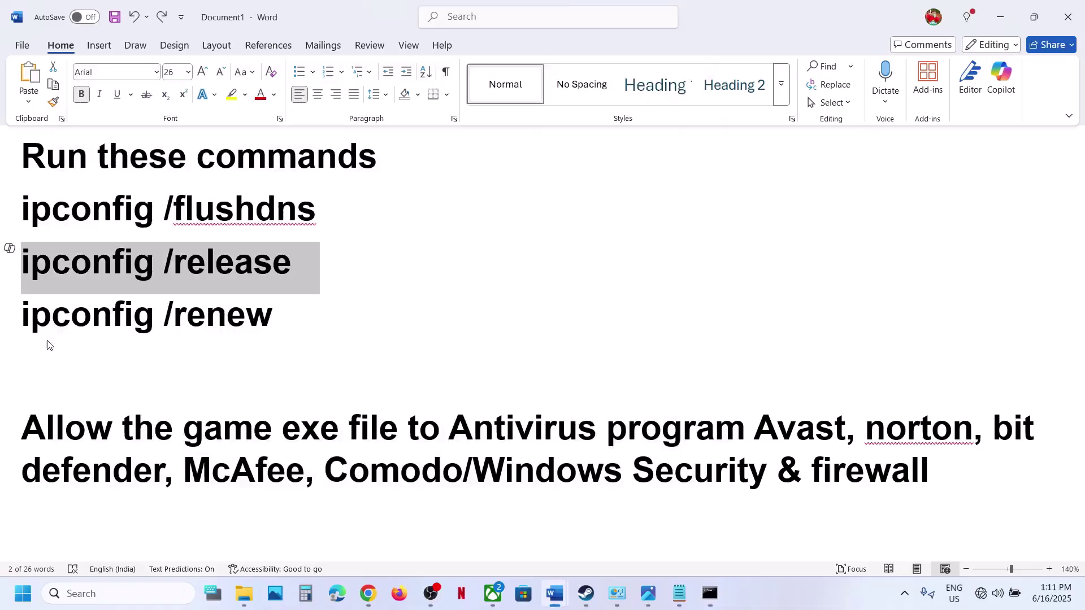
pyautogui.moveTo(307, 302); pyautogui.dragTo(22, 316)
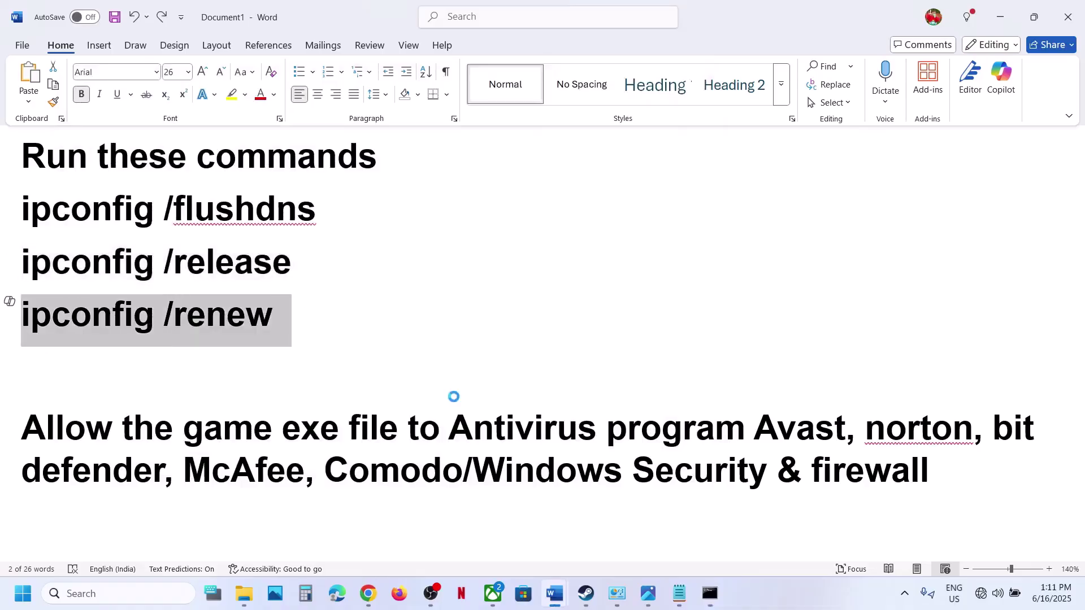
pyautogui.hotkey('ctrl', 'c')
pyautogui.click(709, 593)
pyautogui.hotkey('ctrl', 'v')
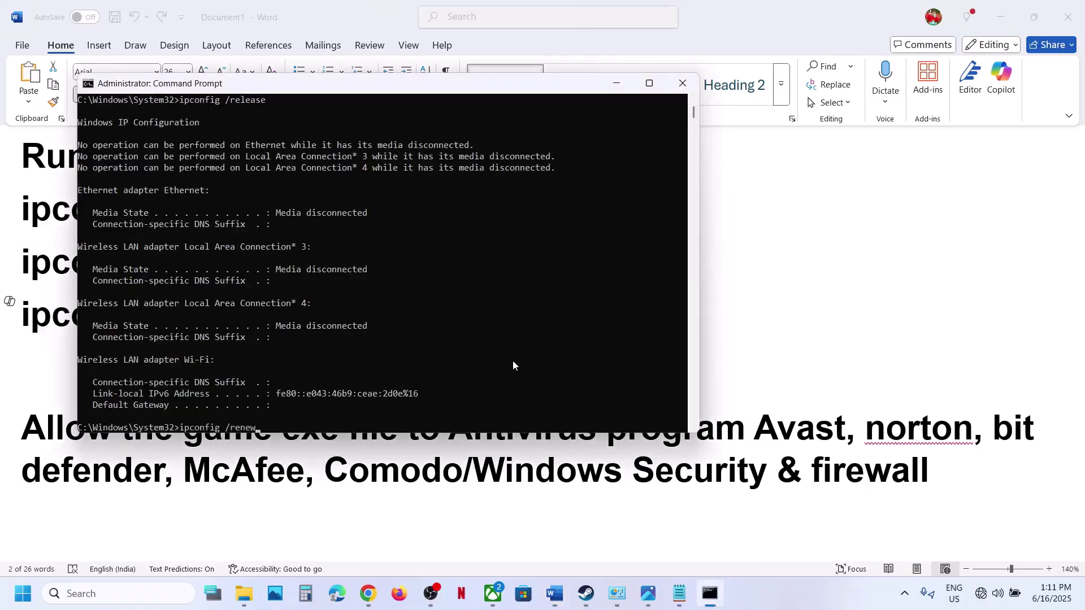
pyautogui.press('Return')
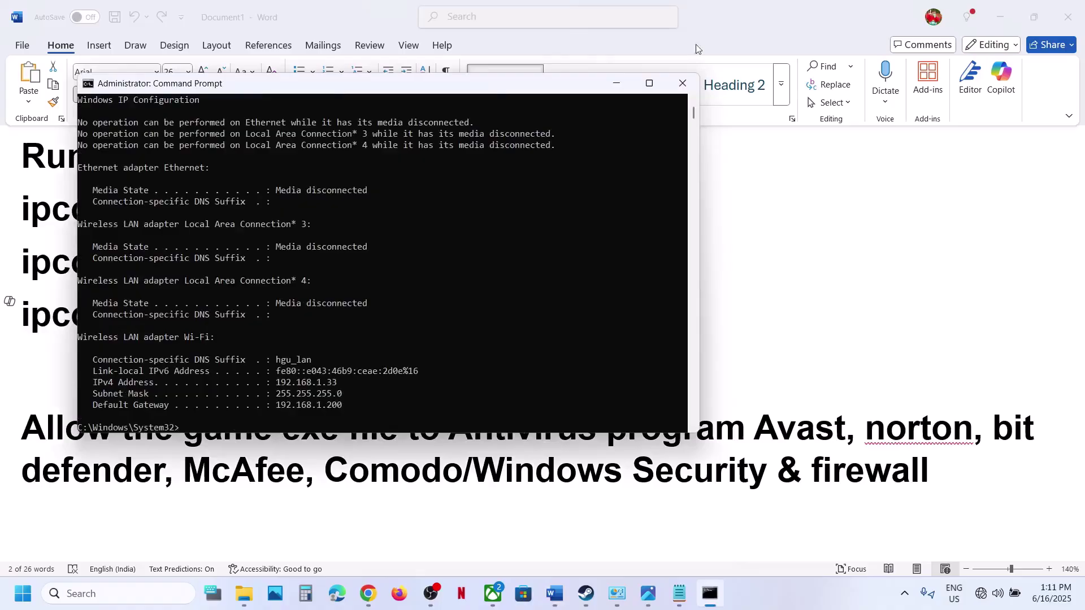
pyautogui.click(691, 88)
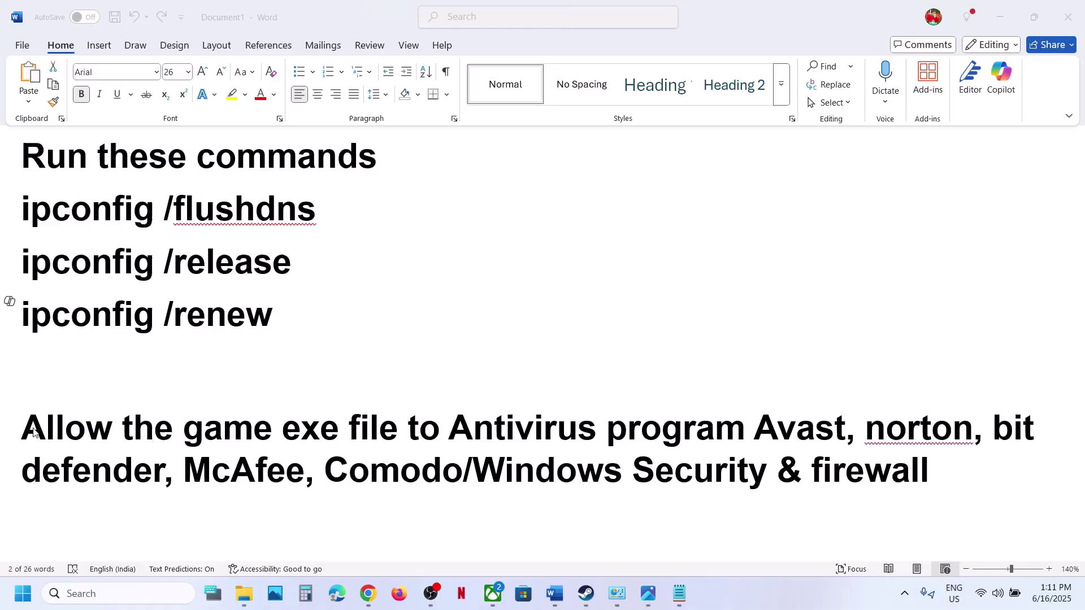
pyautogui.moveTo(51, 432); pyautogui.dragTo(828, 440)
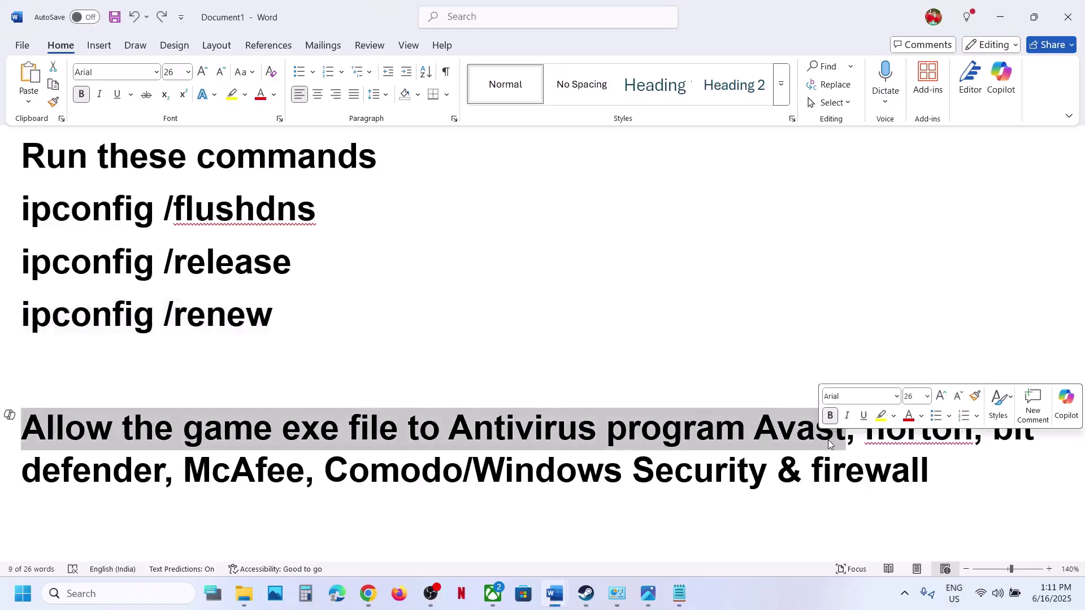
pyautogui.click(755, 446)
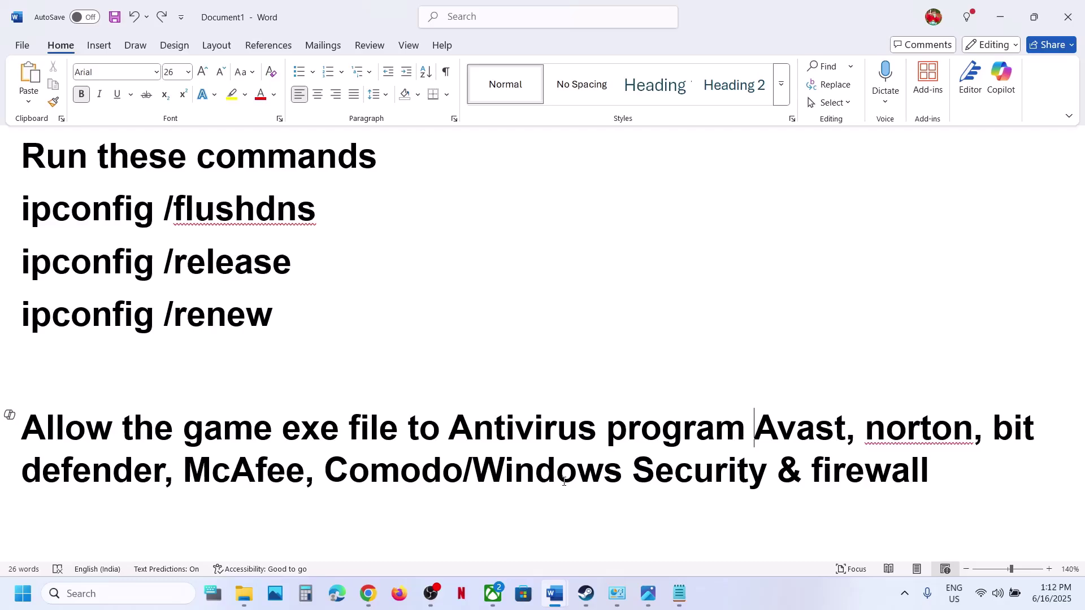
# Go from Settings through Privacy & security and Windows Security to Ransomware protection
pyautogui.press('super+i')
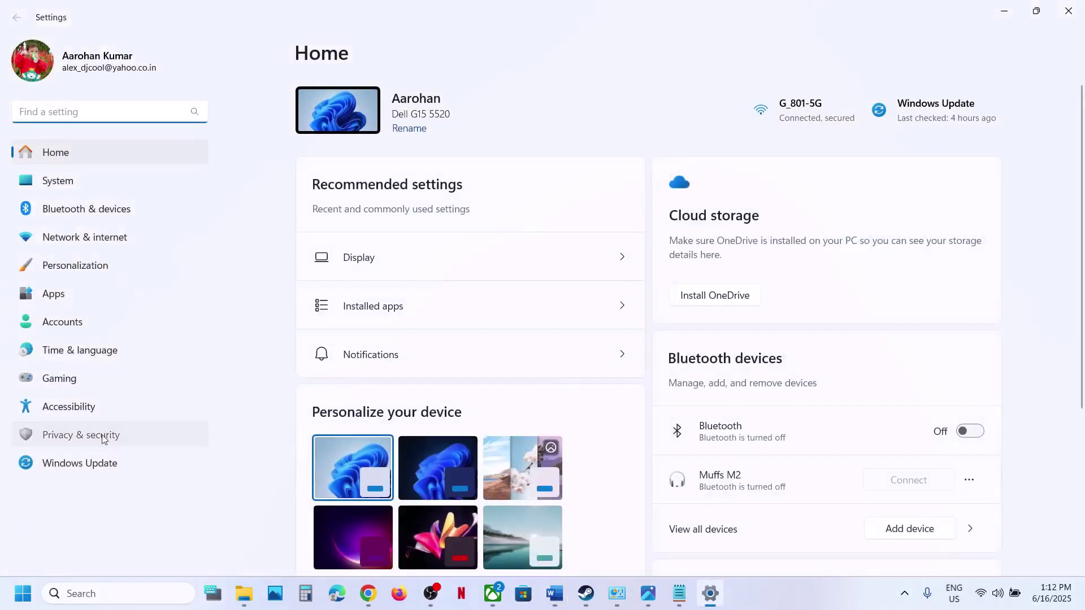
pyautogui.click(103, 439)
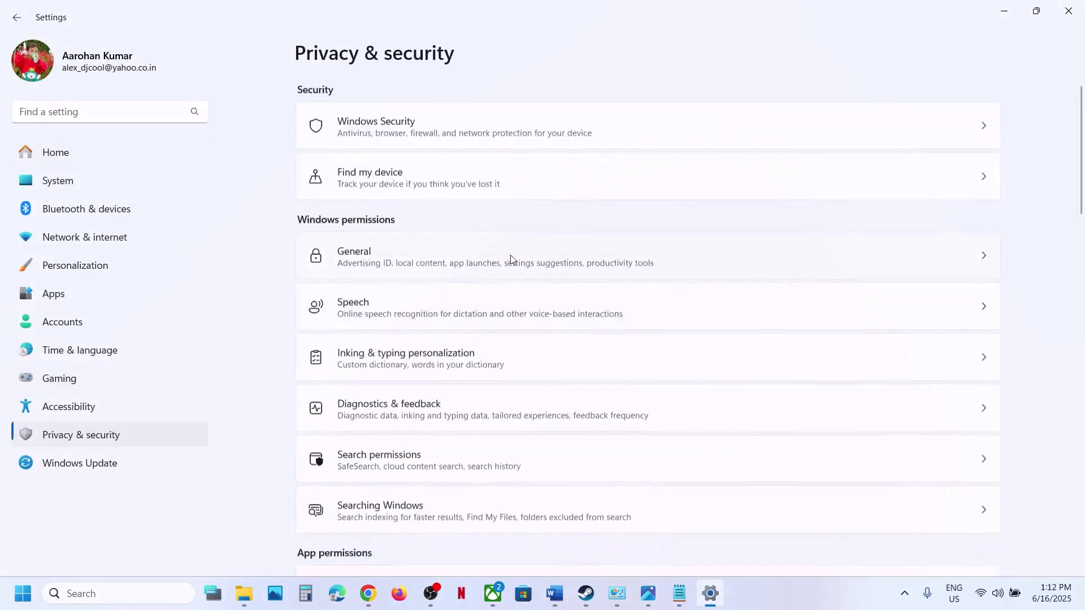
pyautogui.click(400, 127)
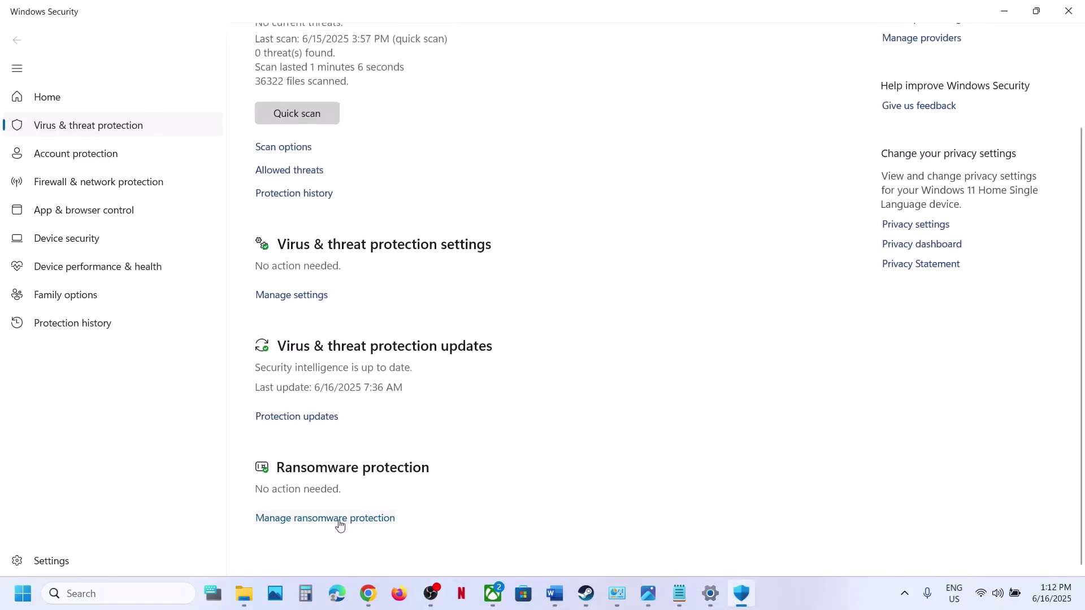
pyautogui.click(339, 518)
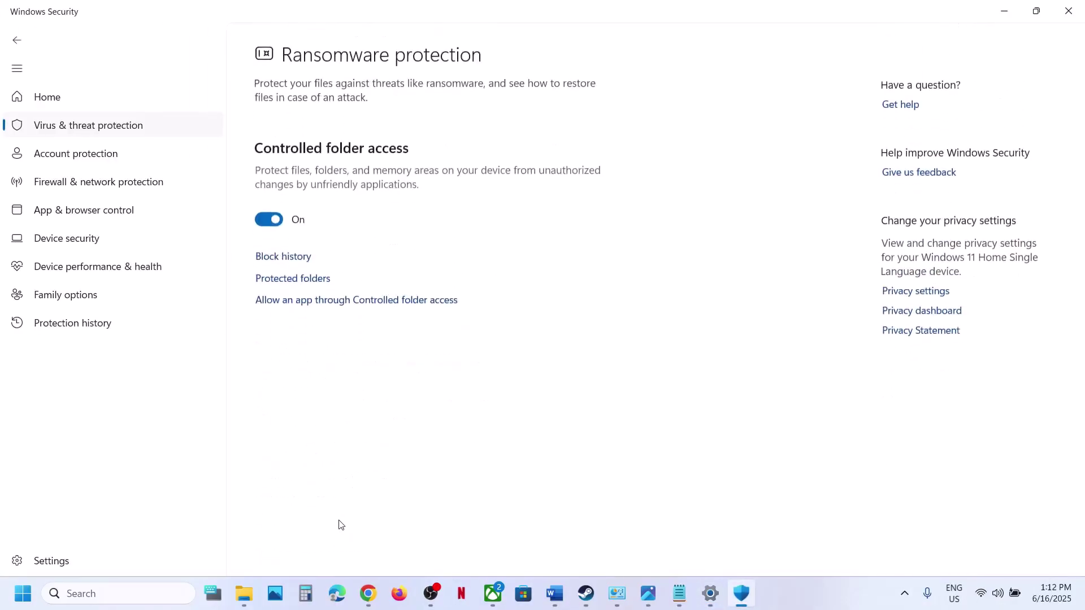
# Add Borderlands3.exe to Controlled folder access allowed apps, then return to Steam's Borderlands 3 page
pyautogui.click(318, 298)
pyautogui.click(484, 418)
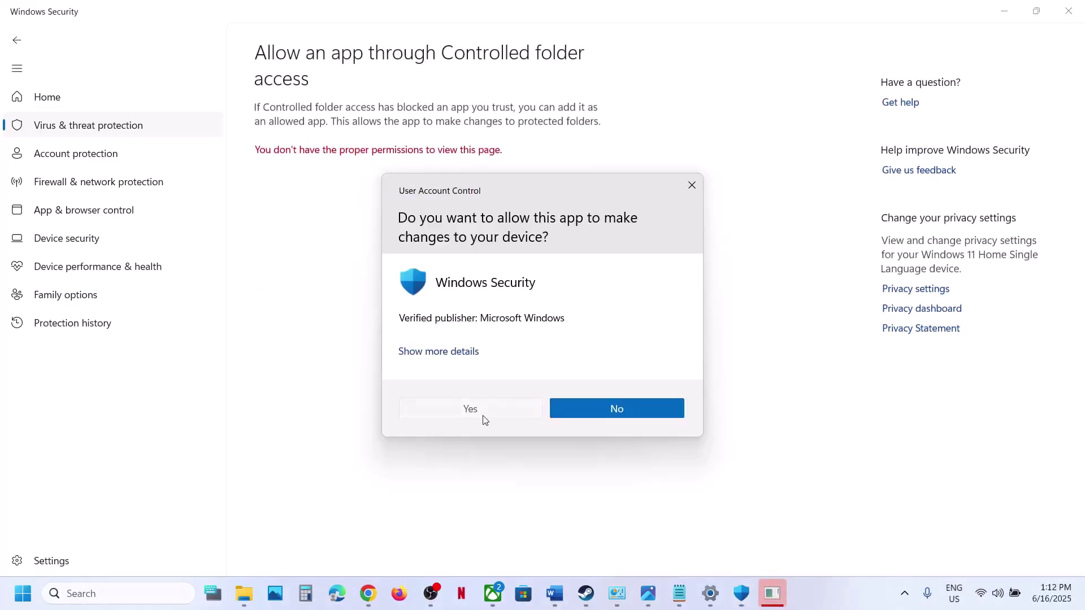
pyautogui.click(344, 154)
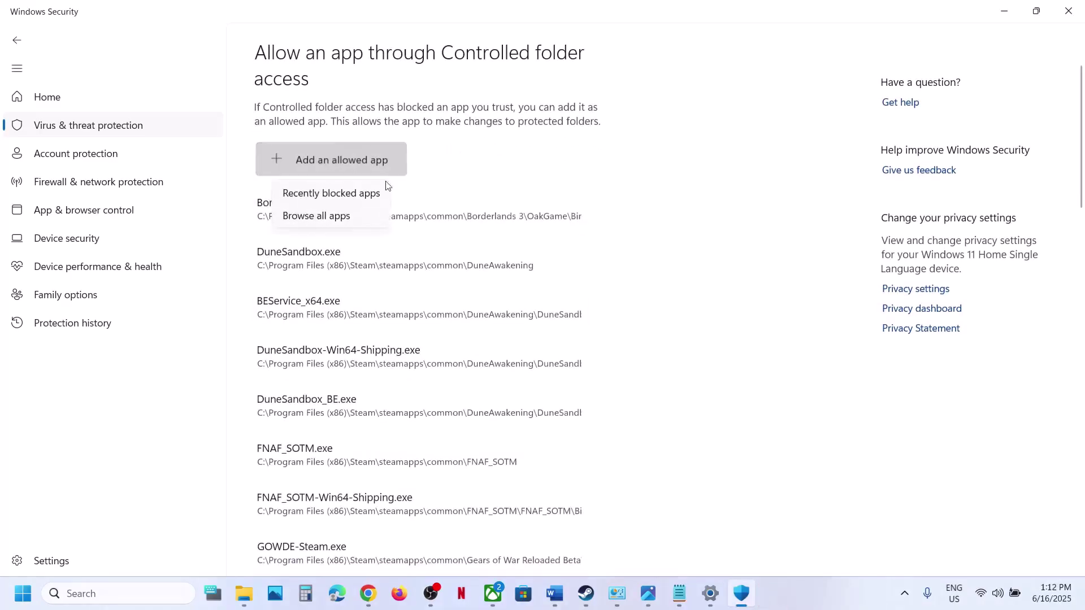
pyautogui.click(338, 217)
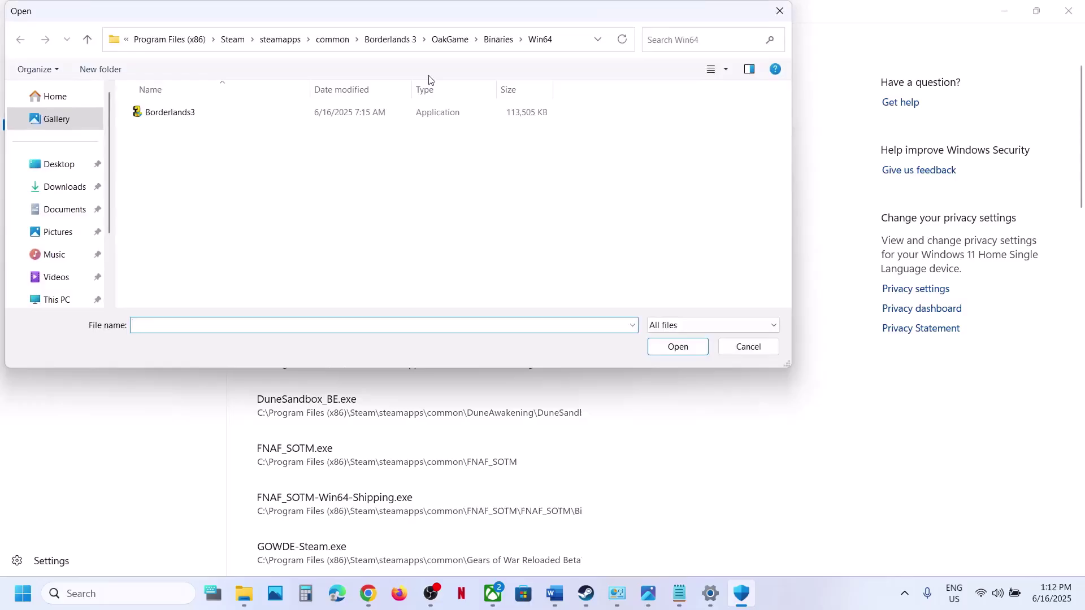
pyautogui.click(262, 112)
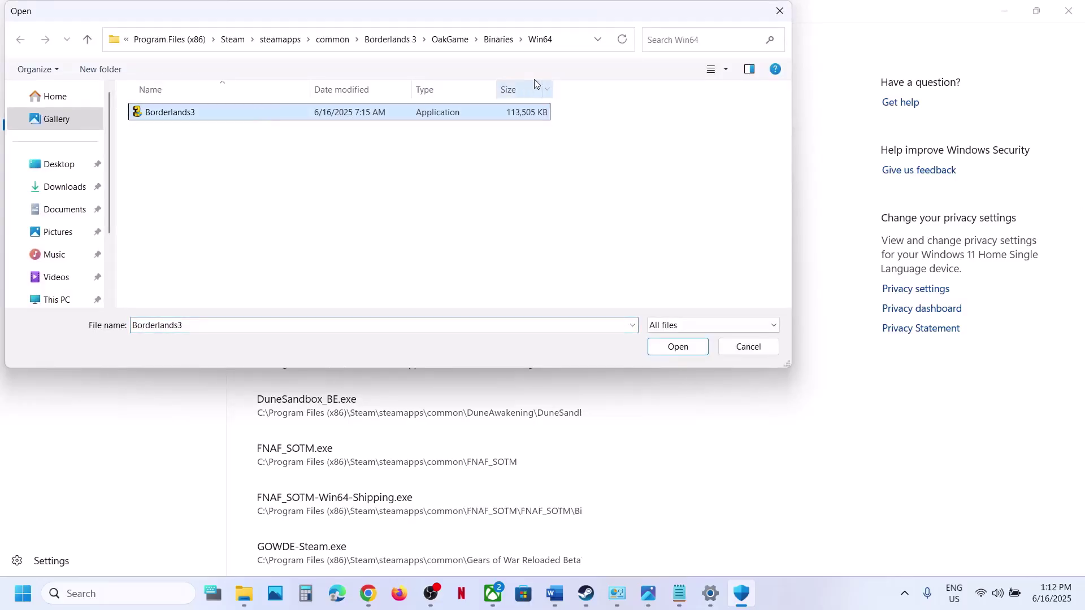
pyautogui.click(562, 40)
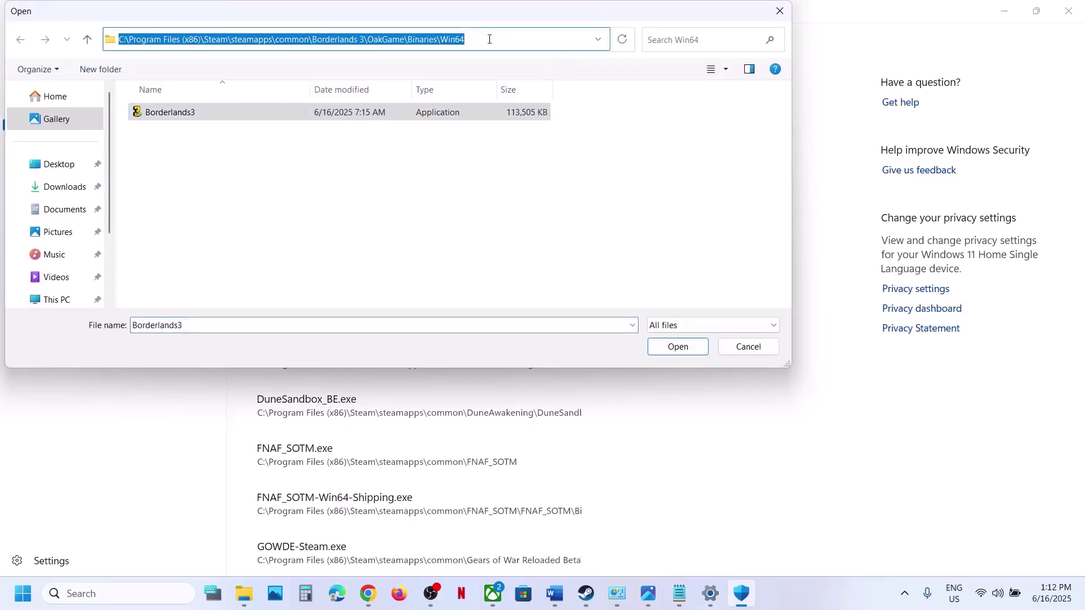
pyautogui.click(323, 117)
pyautogui.click(677, 346)
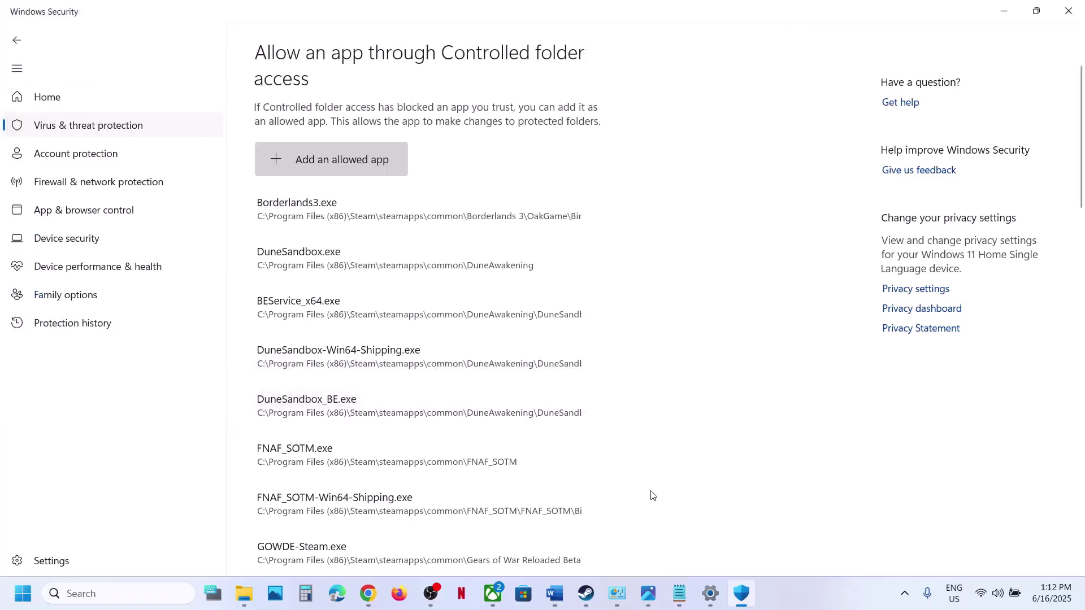
pyautogui.click(586, 593)
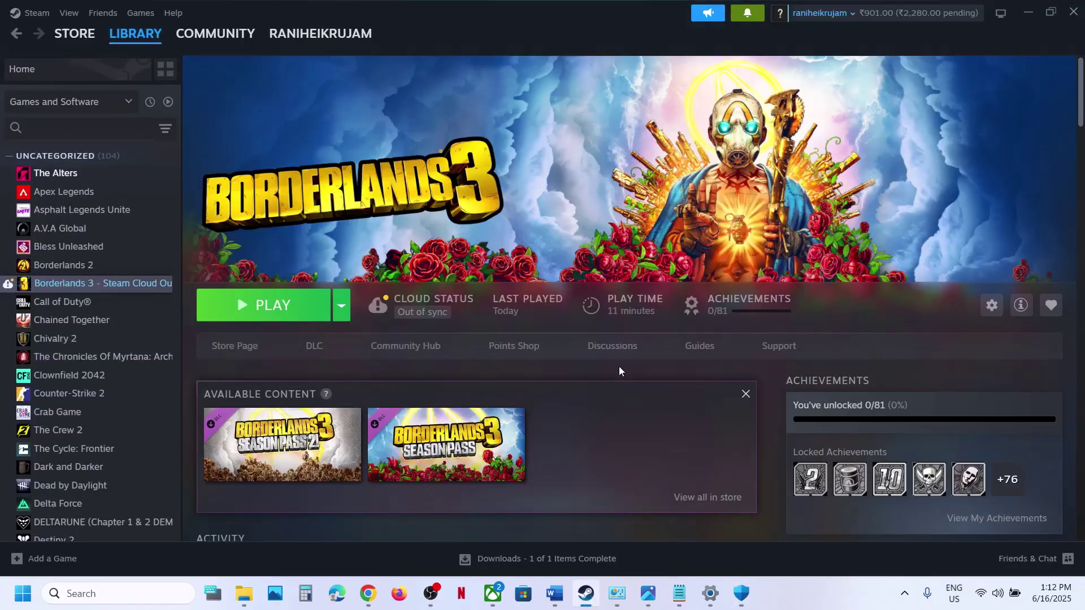